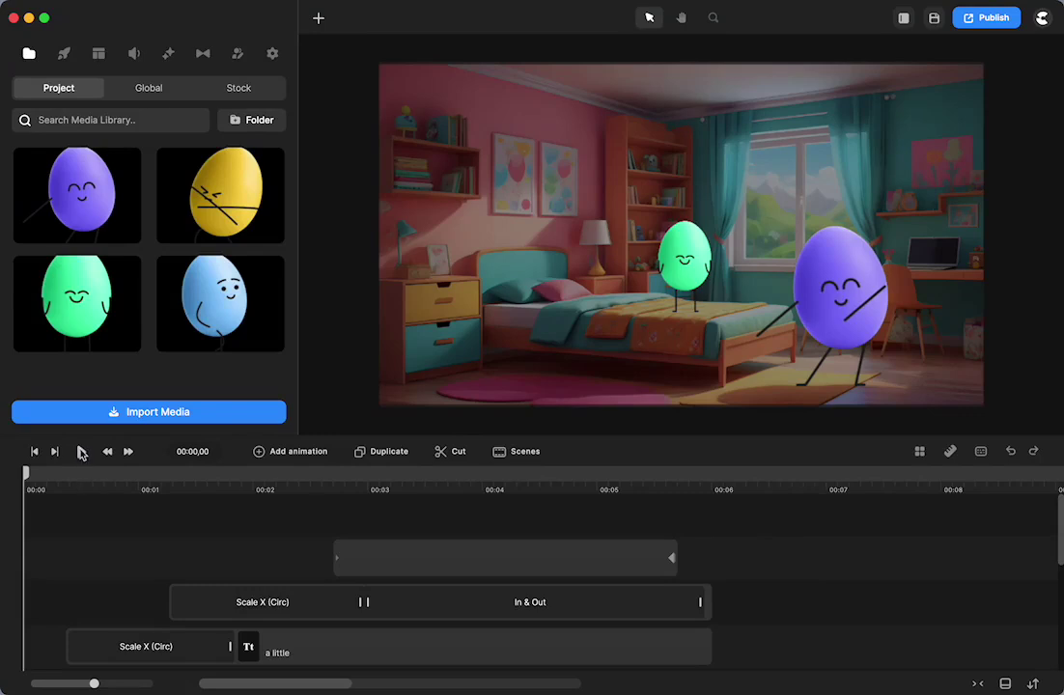
# - Play the bedroom scene to 00:05,07 to watch the DANCE a little EACH DAY title animate
pyautogui.click(81, 453)
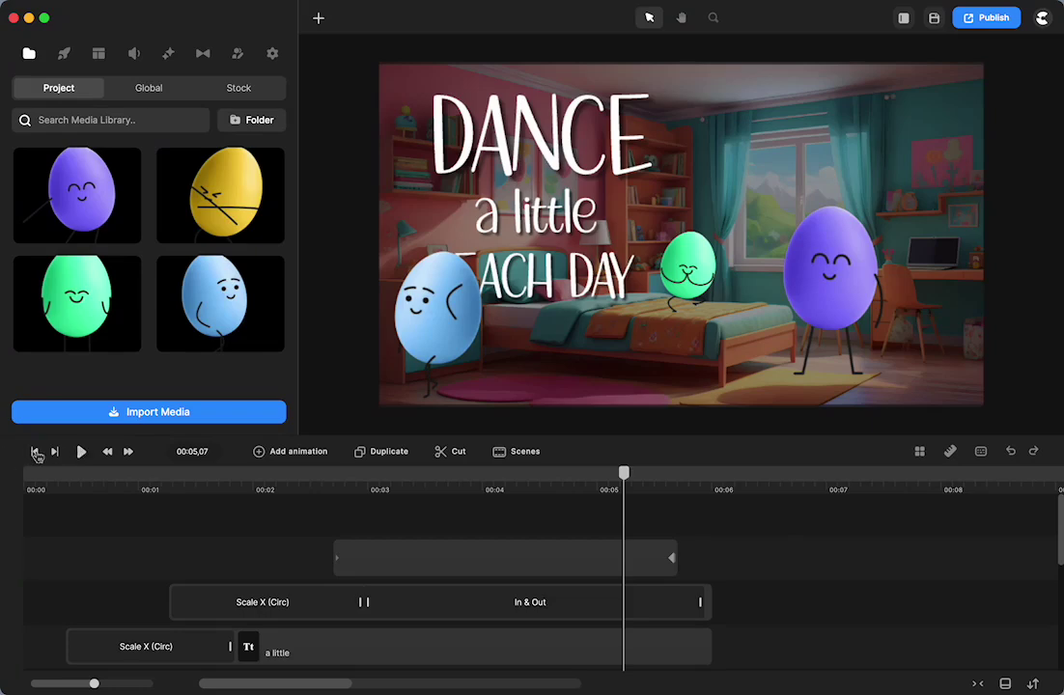
# - Rewind the playhead to the start, glance at the Global library, then return to Project media
pyautogui.click(36, 452)
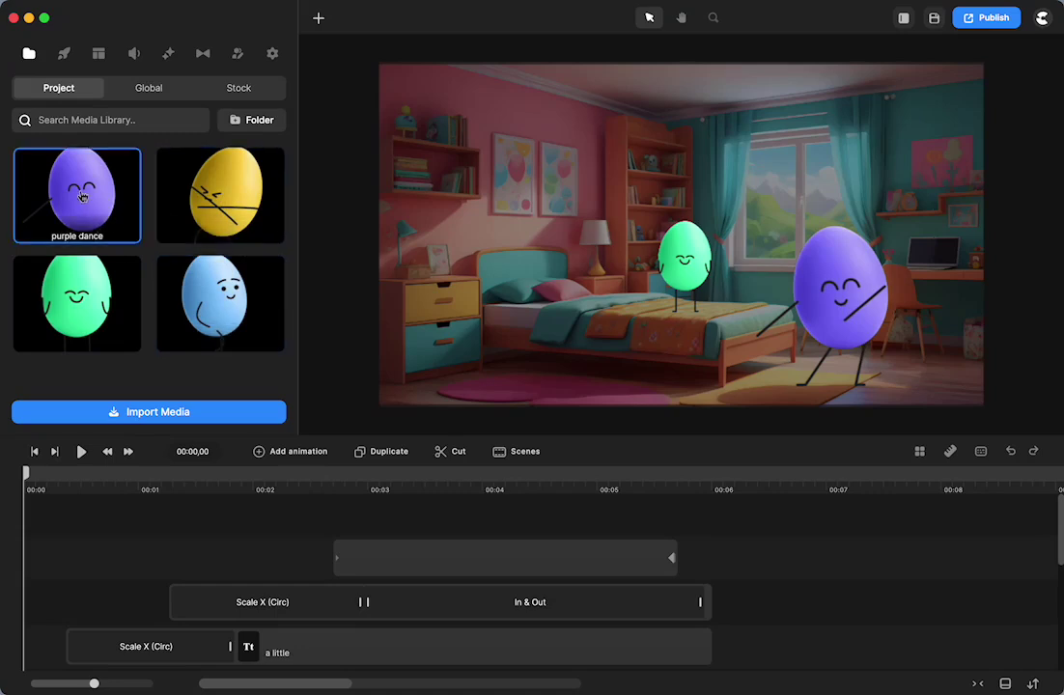
pyautogui.click(149, 89)
pyautogui.click(67, 88)
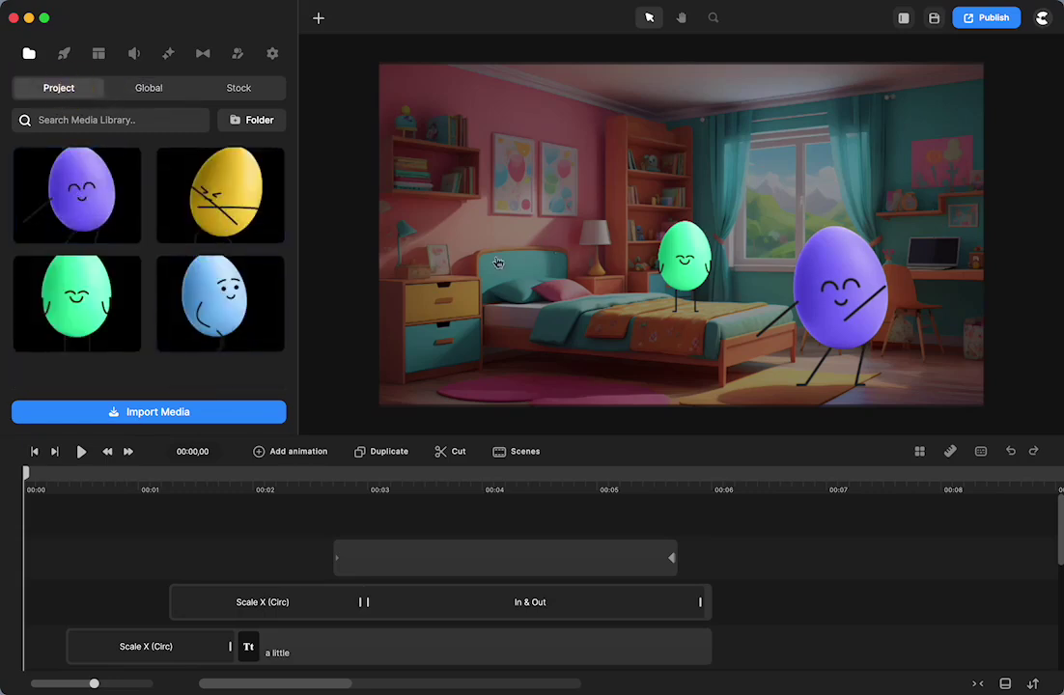
# - Drop the hearts for kisses clip from the Global library onto the canvas, then delete it
pyautogui.click(150, 89)
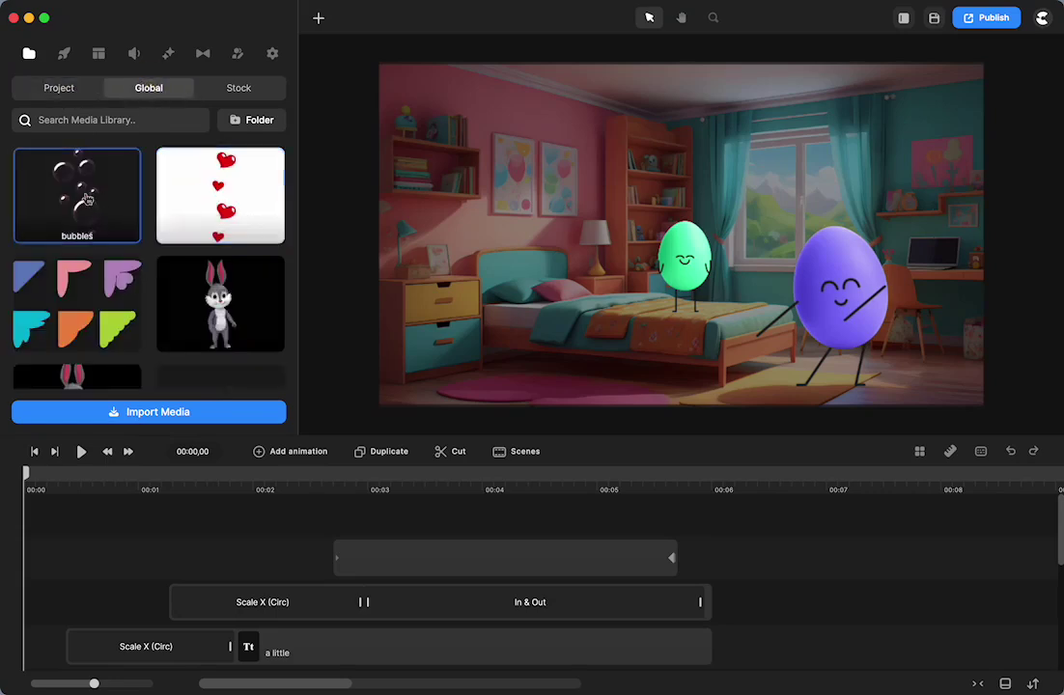
pyautogui.moveTo(214, 200); pyautogui.dragTo(515, 225)
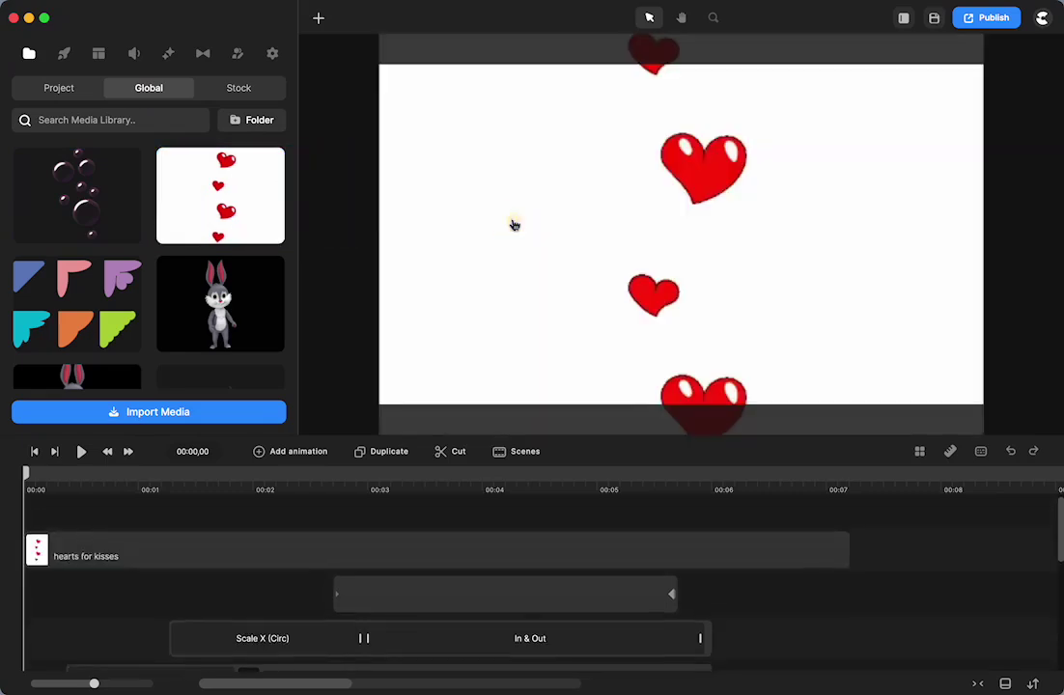
pyautogui.click(666, 281)
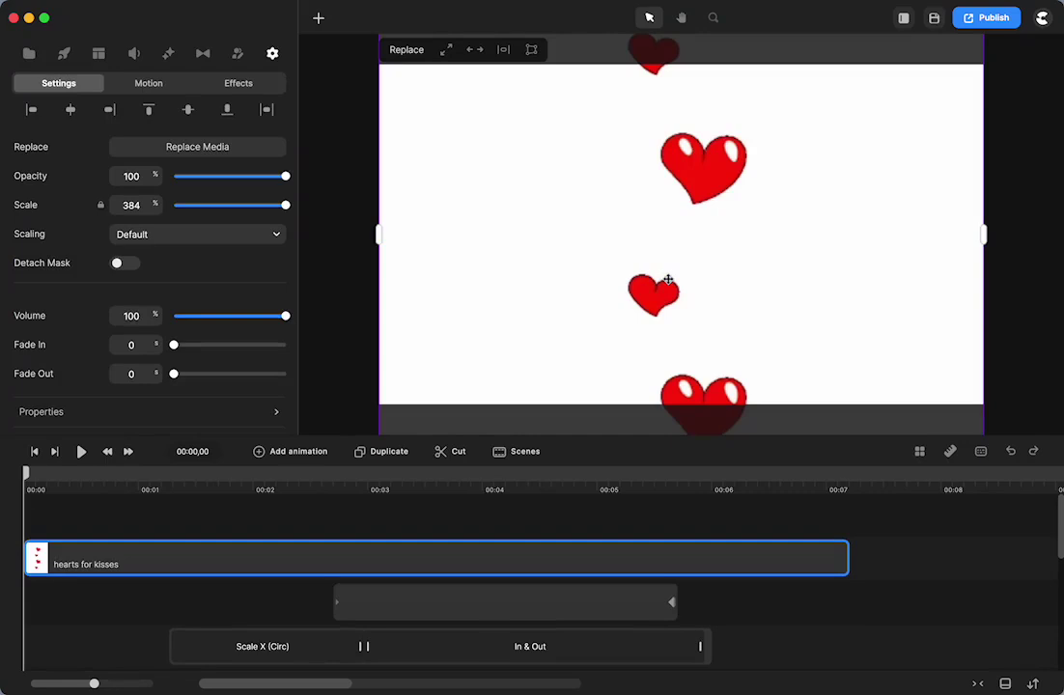
pyautogui.press('Delete')
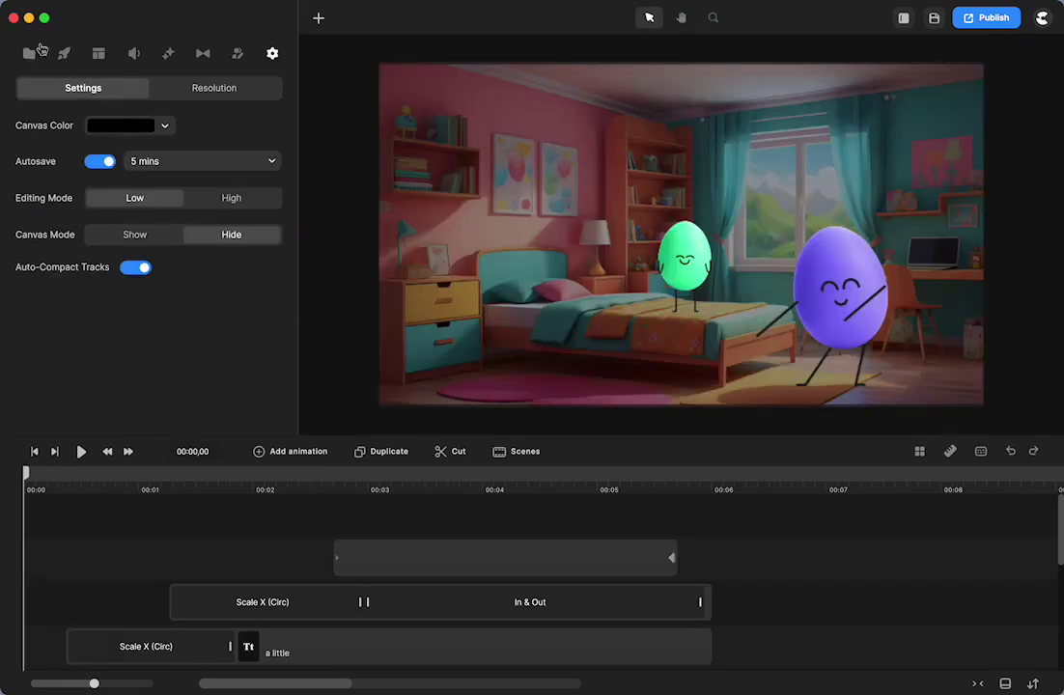
# - Copy the purple dance clip to Global and scroll the Global library to find it there
pyautogui.click(29, 53)
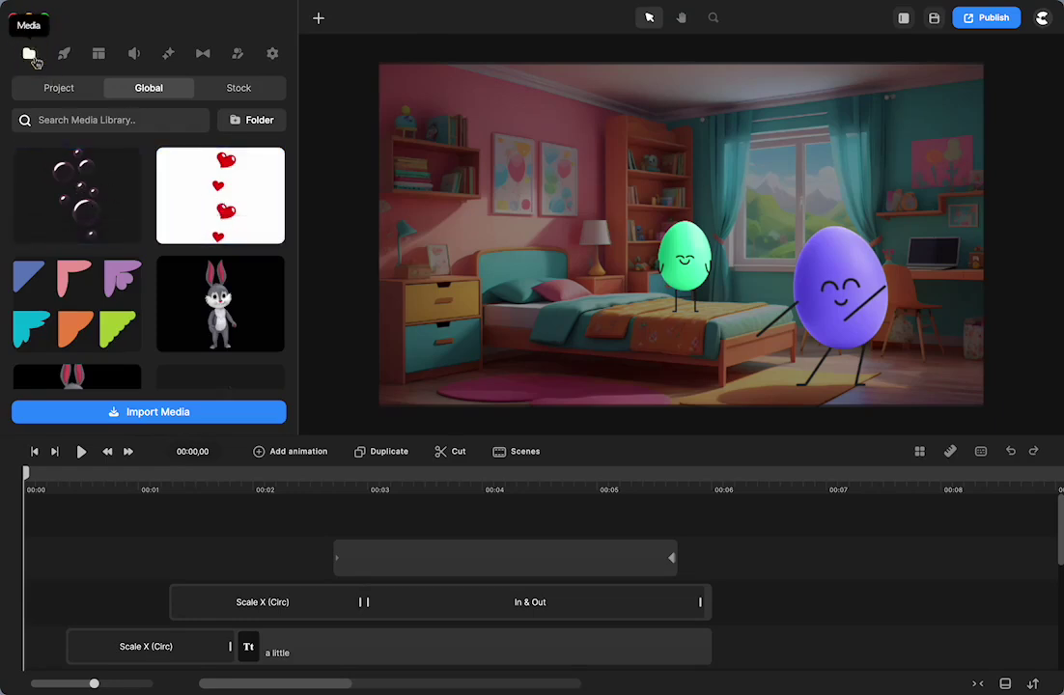
pyautogui.click(58, 87)
pyautogui.click(71, 213)
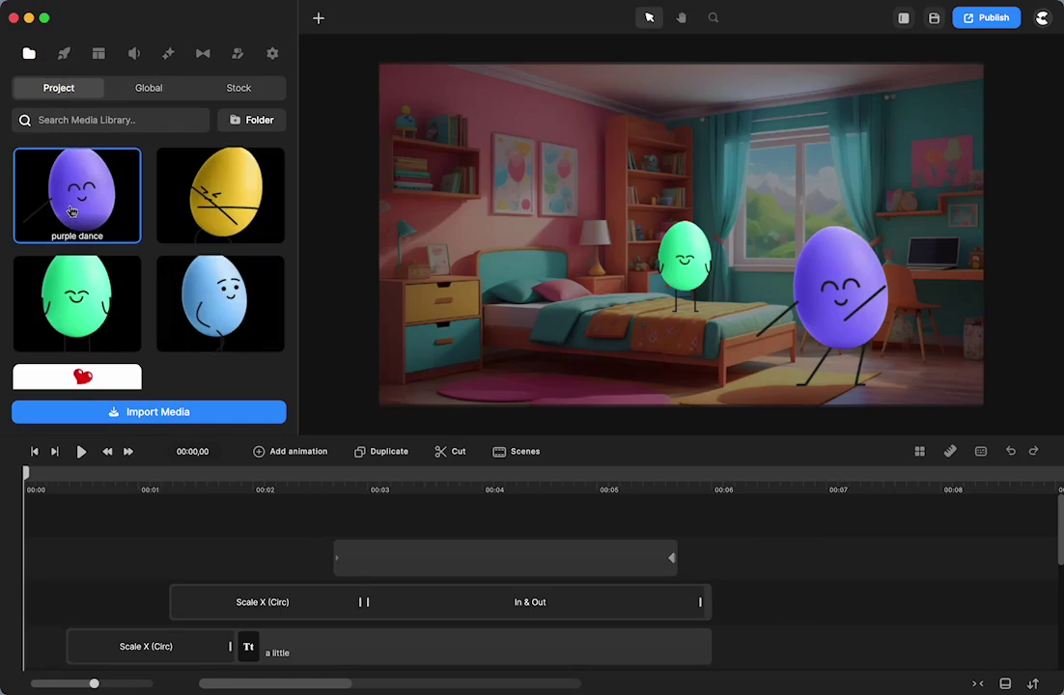
pyautogui.rightClick(71, 213)
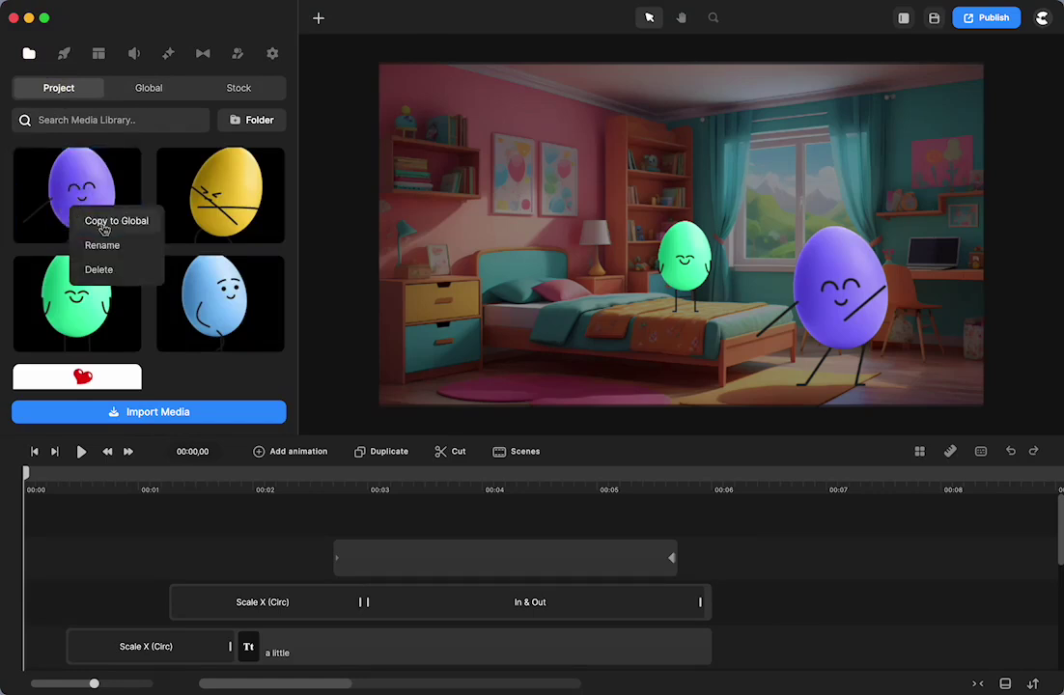
pyautogui.click(104, 226)
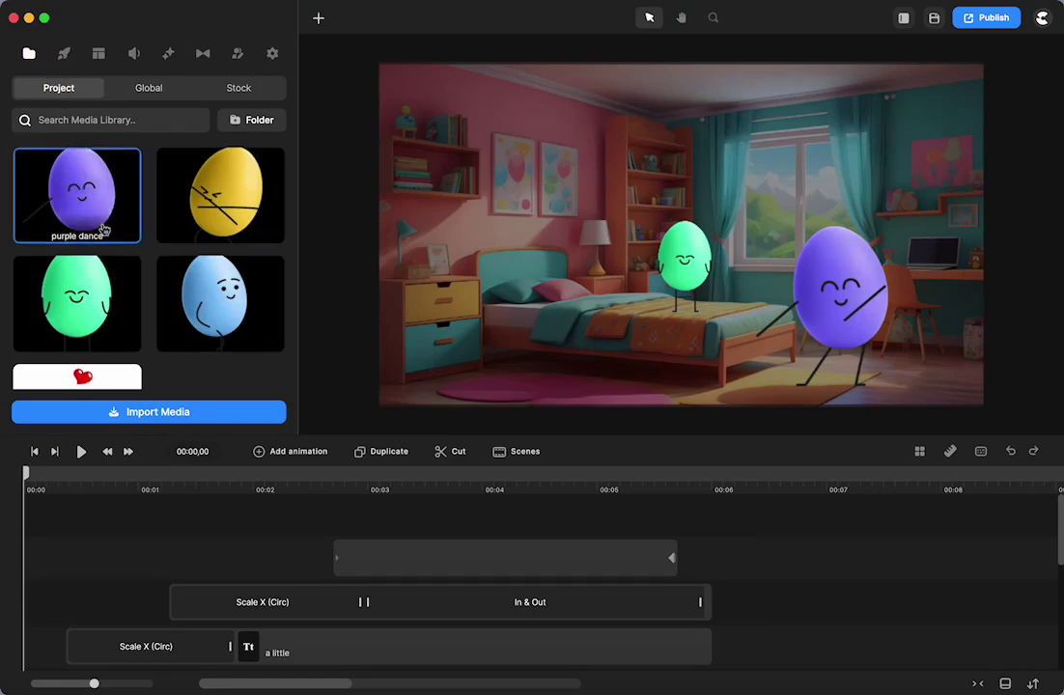
pyautogui.click(168, 89)
pyautogui.scroll(-15, 176, 210)
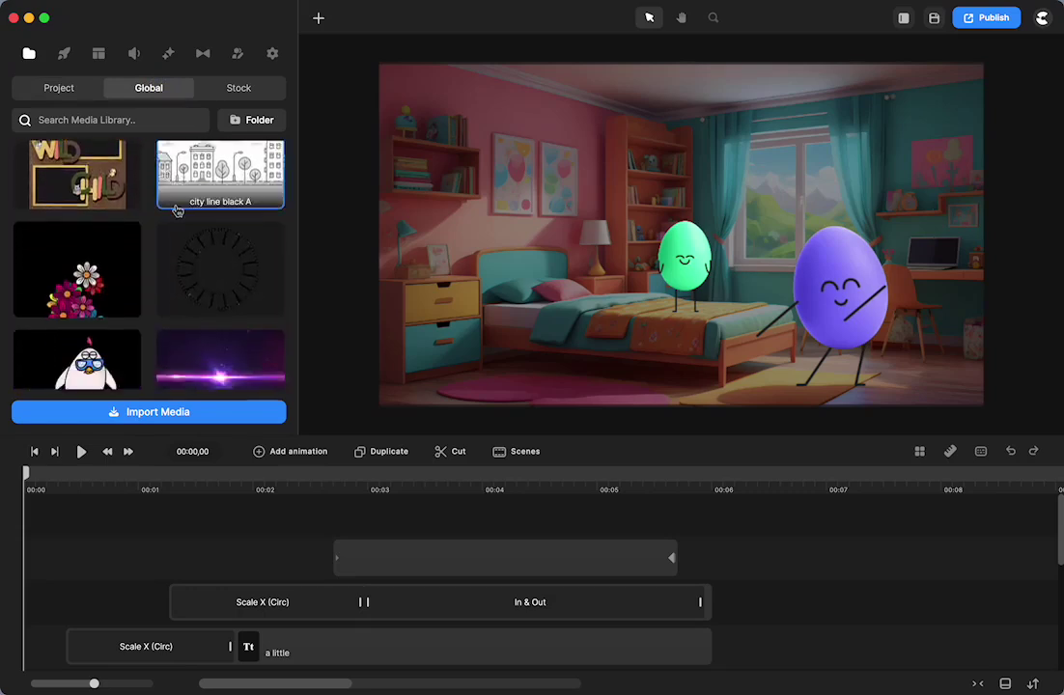
pyautogui.scroll(-15, 177, 211)
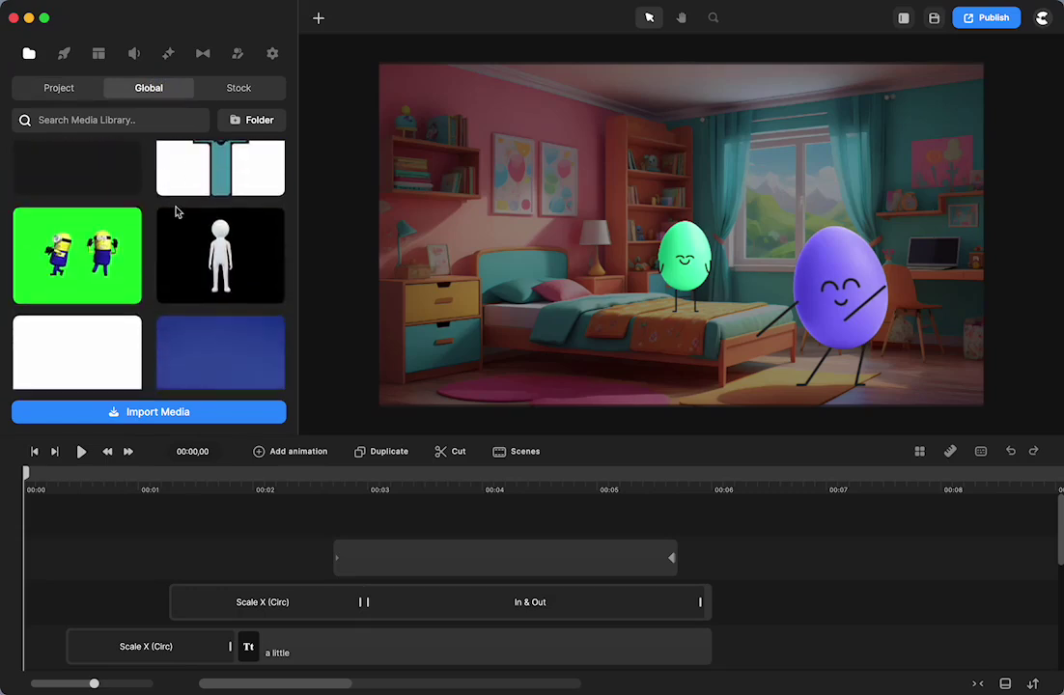
pyautogui.scroll(-8, 177, 210)
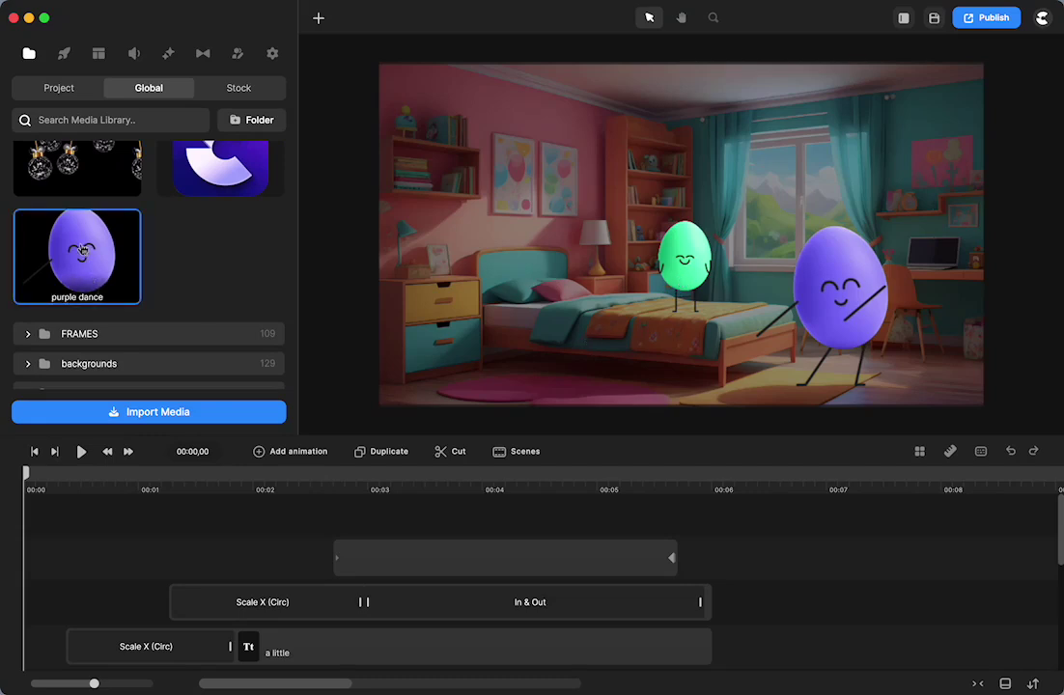
pyautogui.scroll(-5, 183, 293)
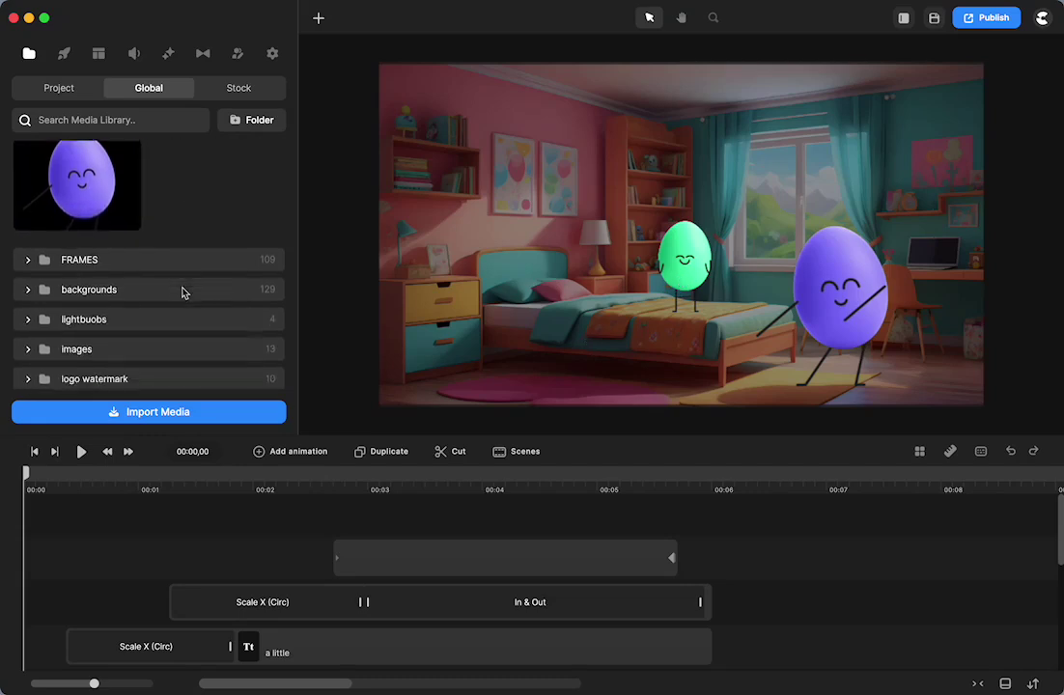
pyautogui.scroll(4, 183, 292)
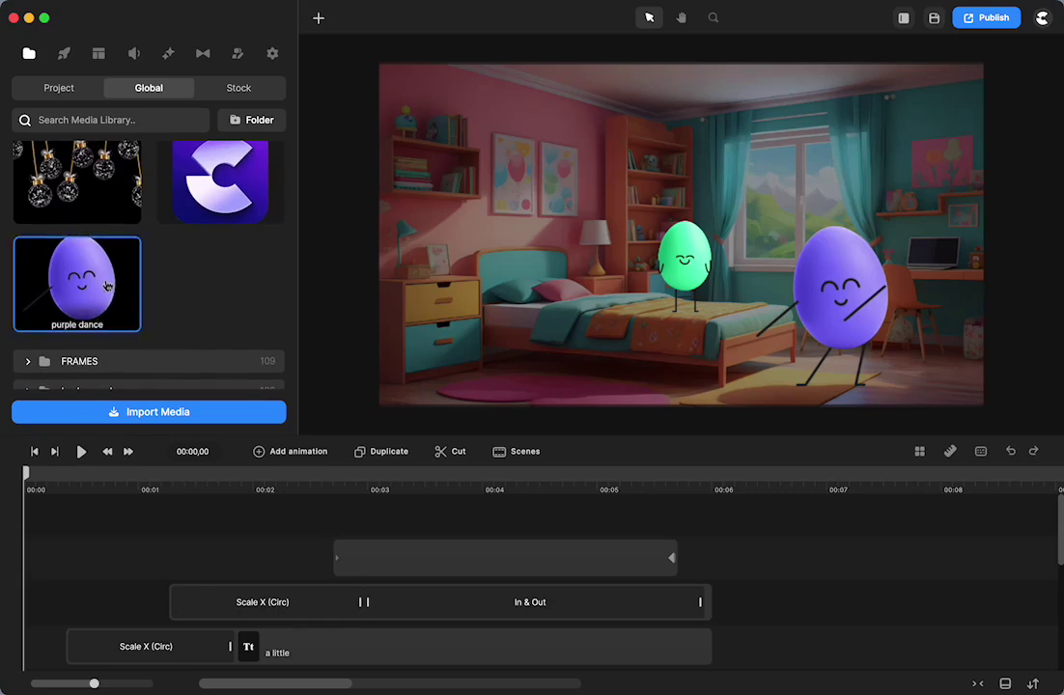
pyautogui.rightClick(108, 286)
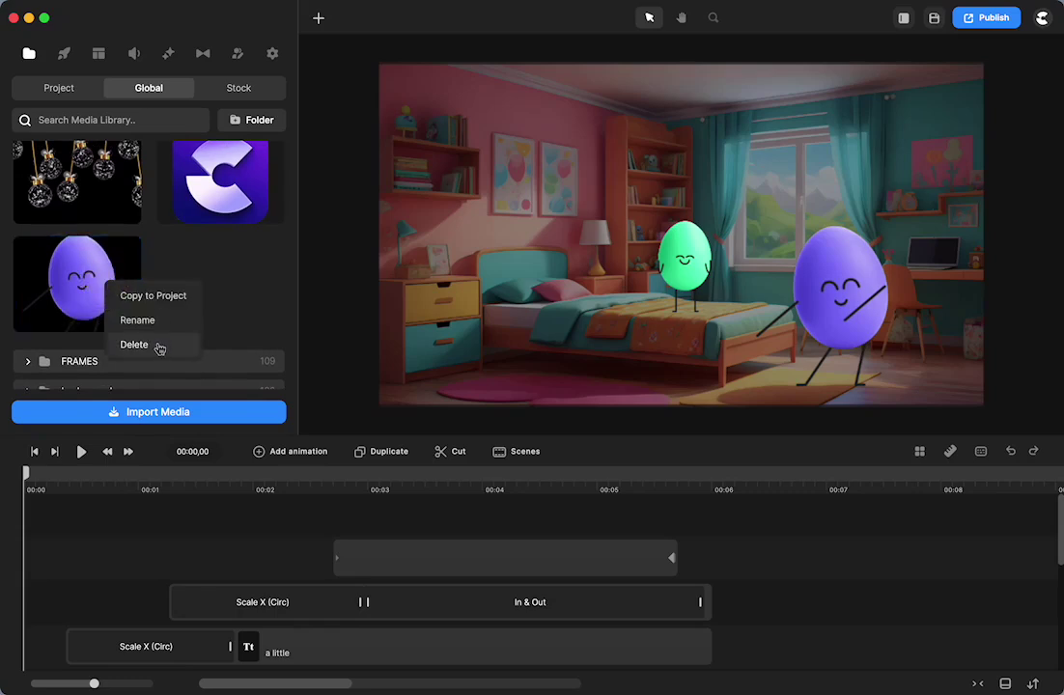
pyautogui.click(231, 309)
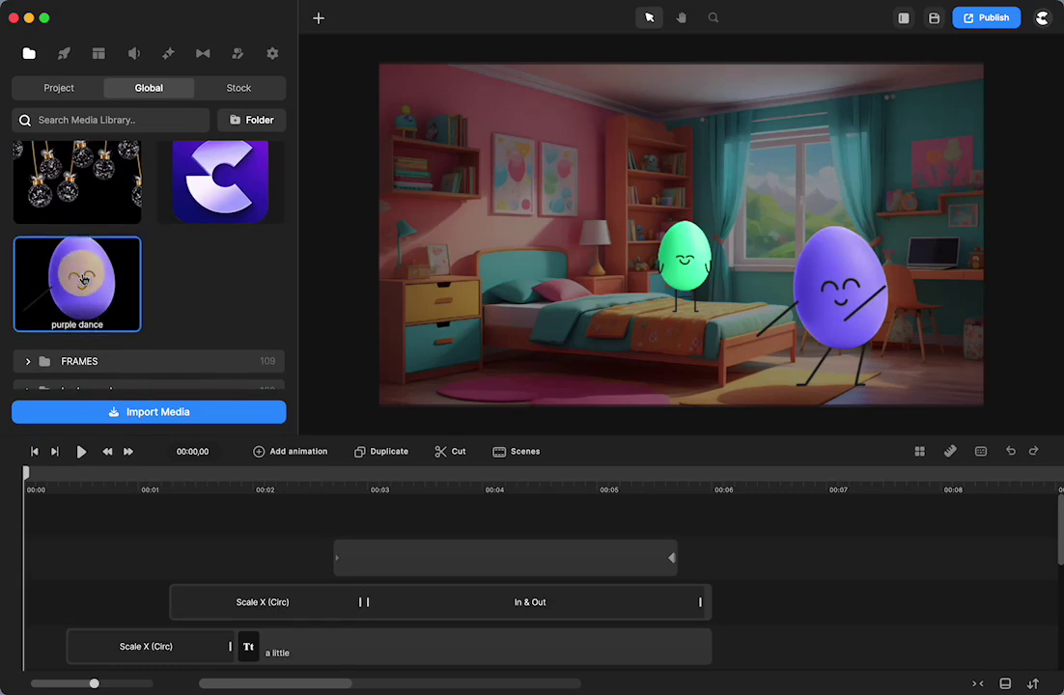
pyautogui.moveTo(84, 280)
pyautogui.mouseDown()
pyautogui.moveTo(83, 370)
pyautogui.moveTo(84, 289)
pyautogui.moveTo(96, 359)
pyautogui.moveTo(82, 282)
pyautogui.mouseUp()
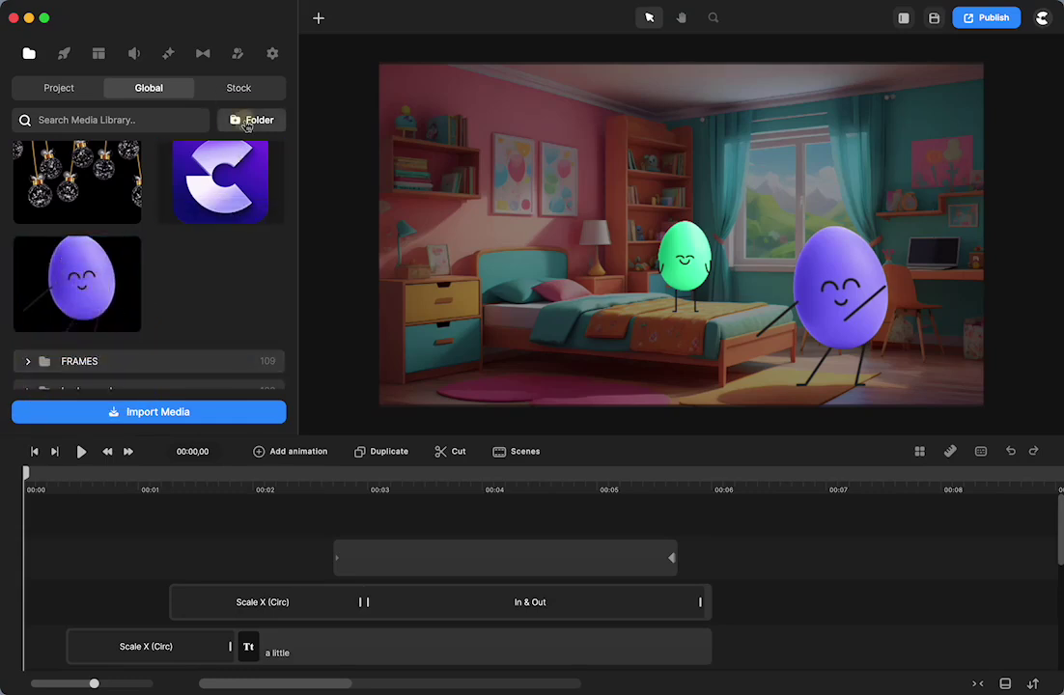
# - Create a new media folder named DANCING EGG
pyautogui.click(247, 122)
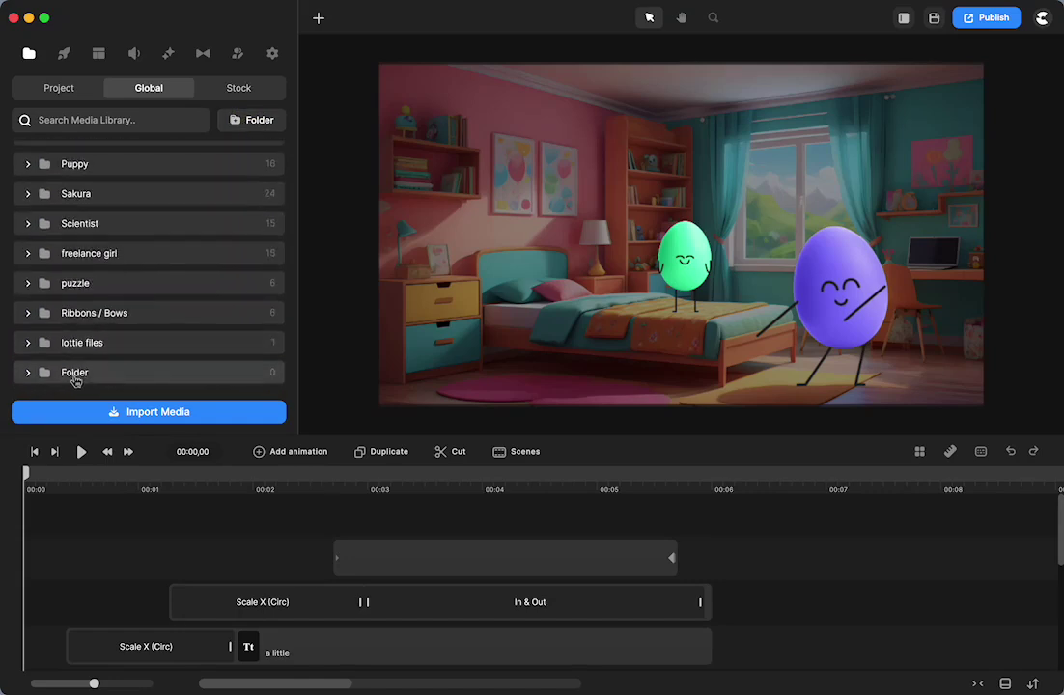
pyautogui.rightClick(75, 379)
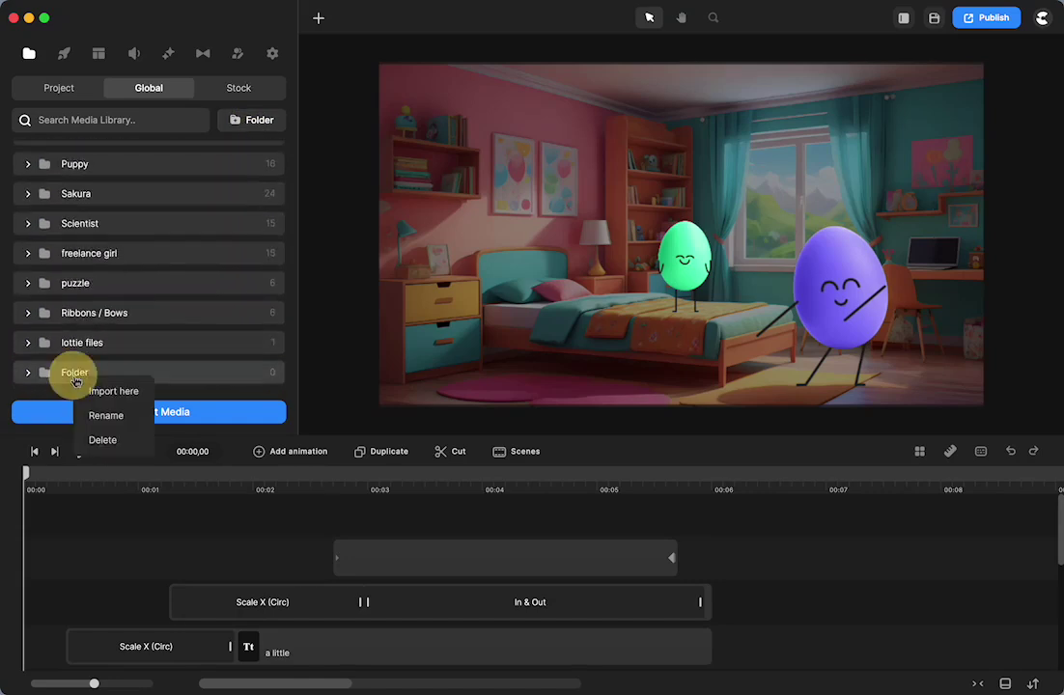
pyautogui.click(106, 416)
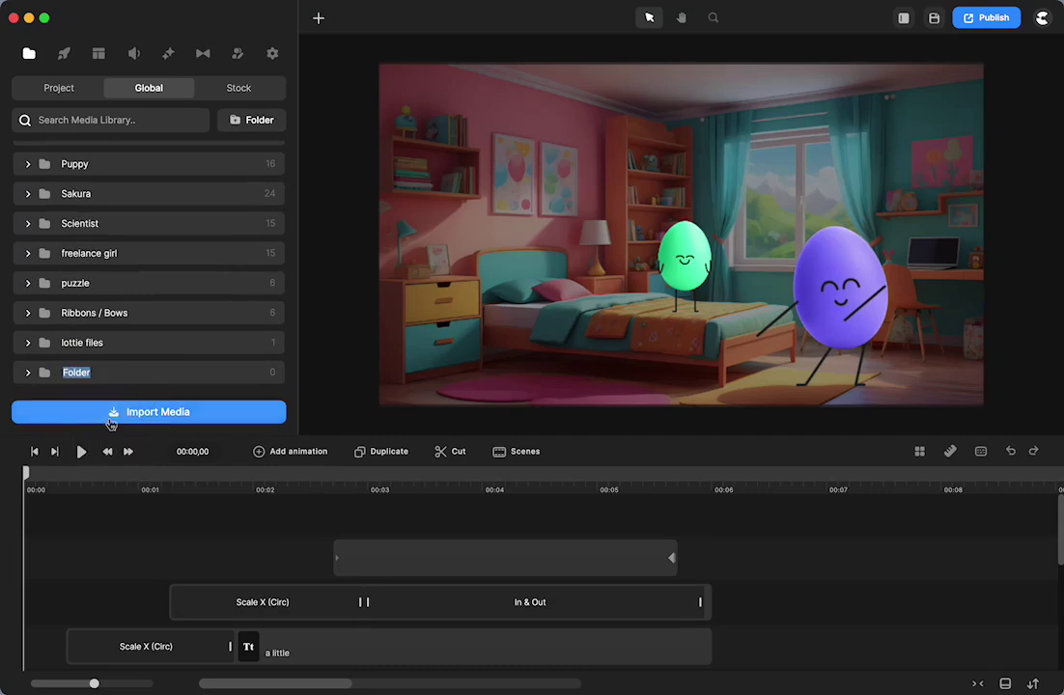
pyautogui.write('DANCING EGG')
pyautogui.press('Return')
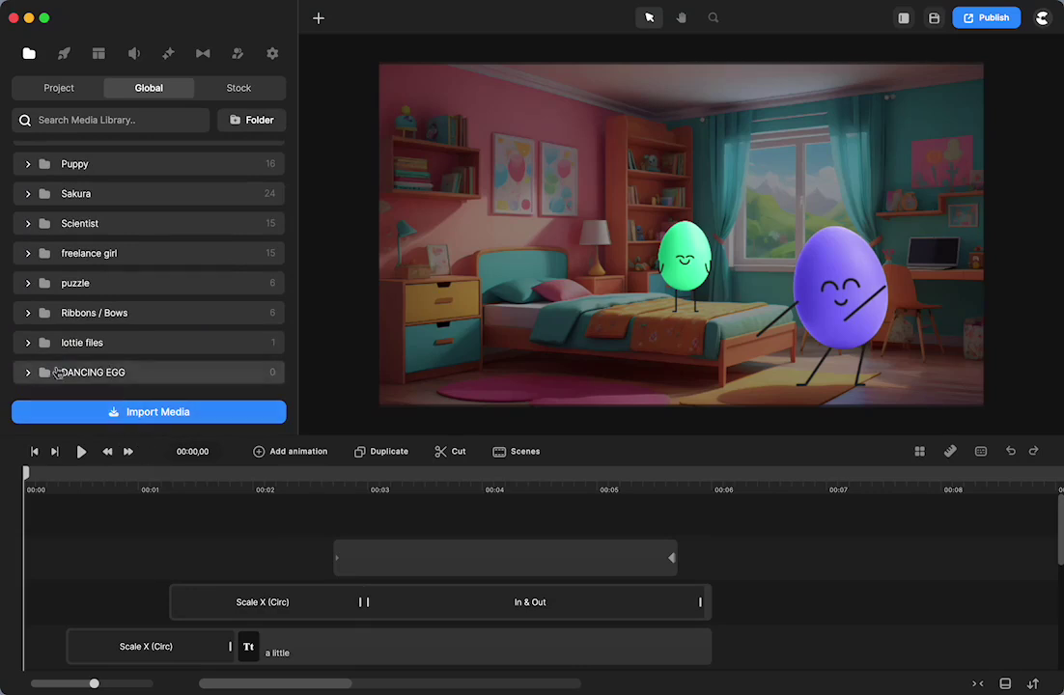
# - Move the purple dance clip into DANCING EGG and expand the folder to confirm it
pyautogui.scroll(5, 97, 246)
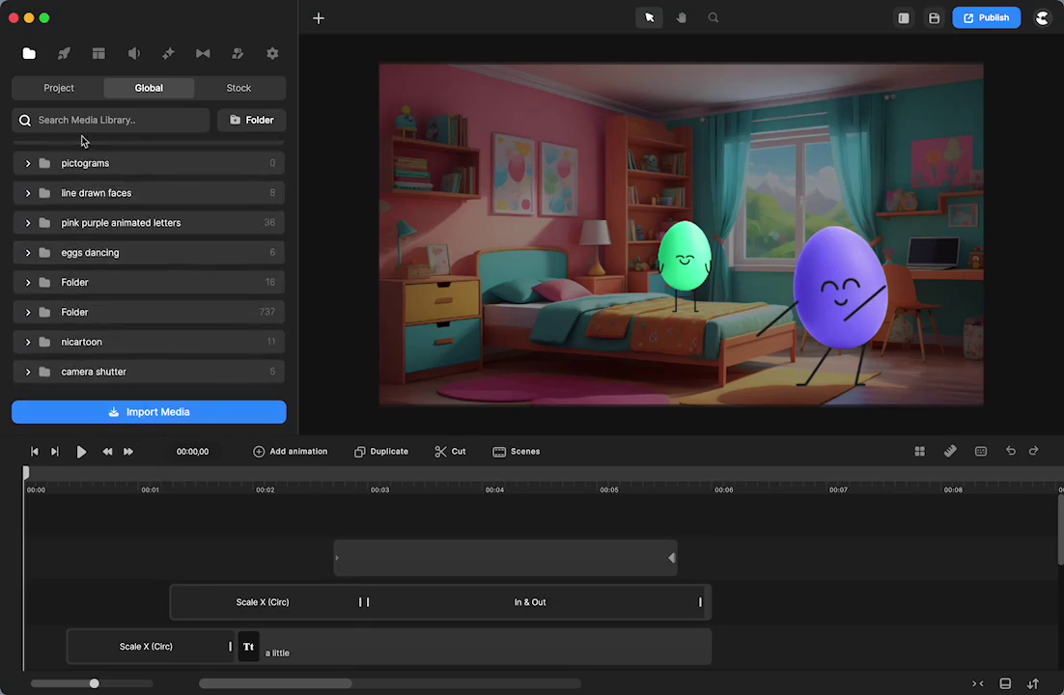
pyautogui.scroll(-10, 78, 319)
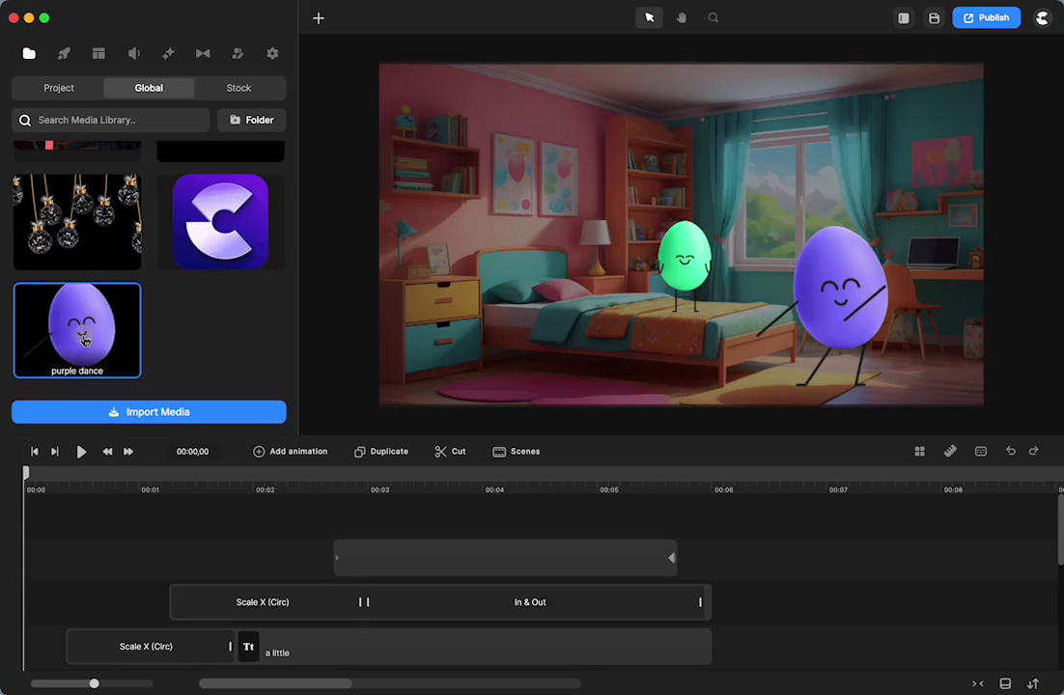
pyautogui.moveTo(84, 340); pyautogui.dragTo(99, 385)
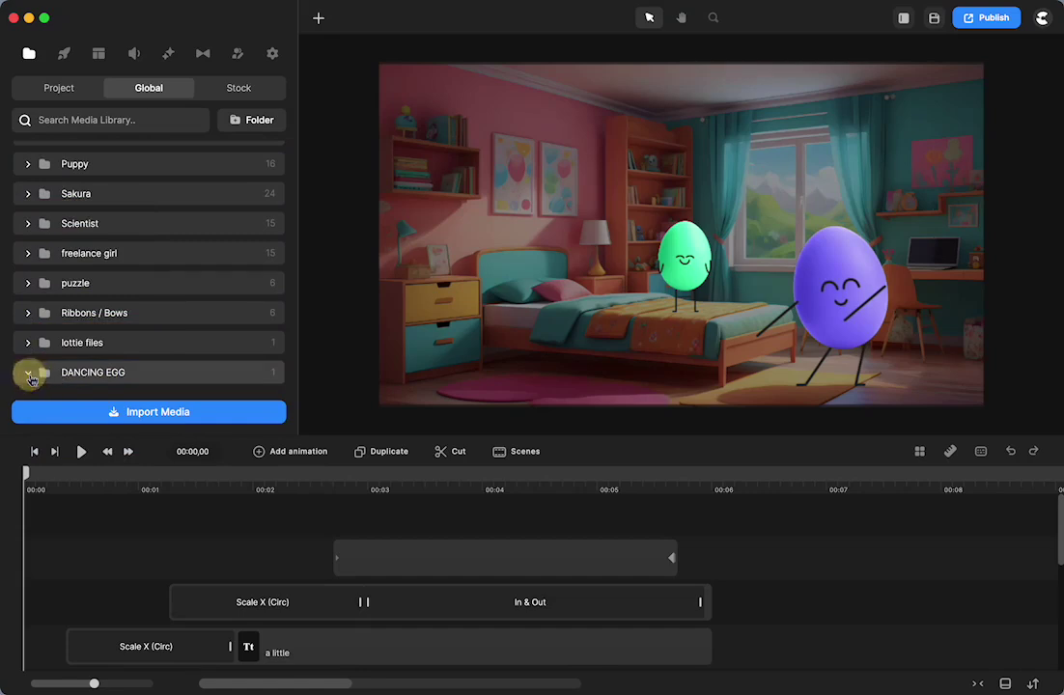
pyautogui.click(29, 375)
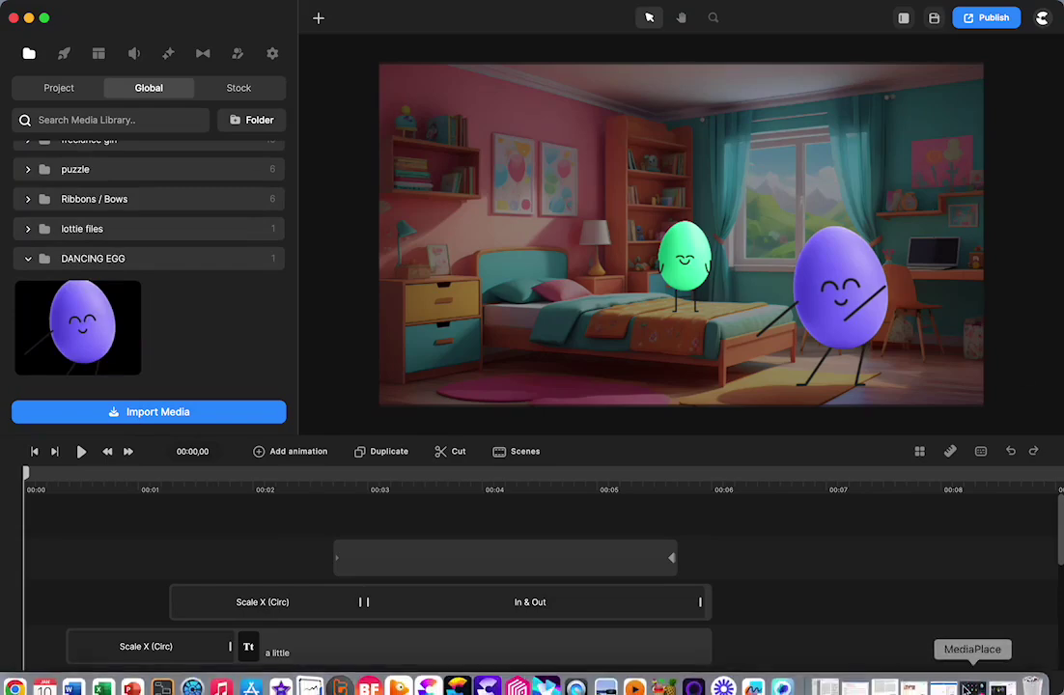
# - Drag the red angry egg clip from MediaPlace into CreateStudio, keeping its alpha channel
pyautogui.click(974, 681)
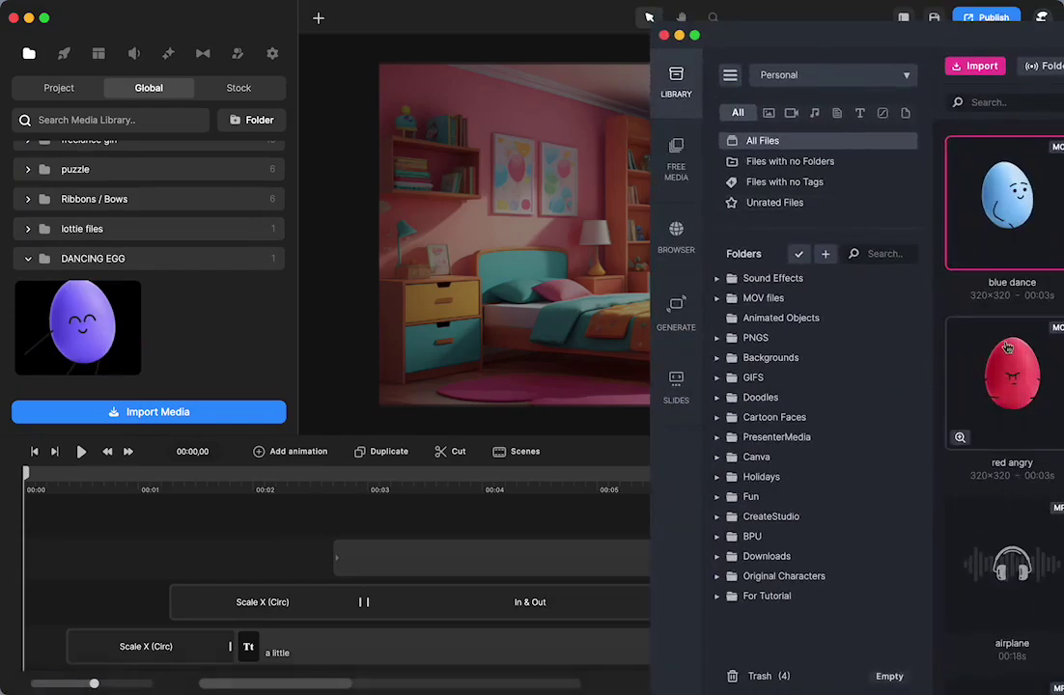
pyautogui.moveTo(1012, 377); pyautogui.dragTo(199, 342)
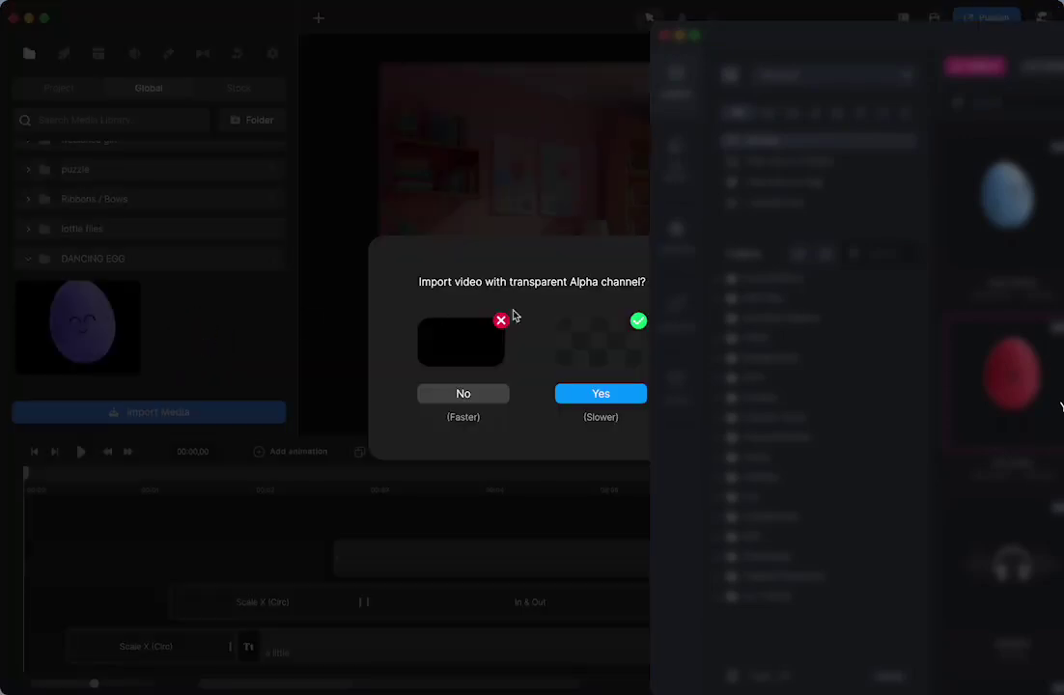
pyautogui.click(599, 395)
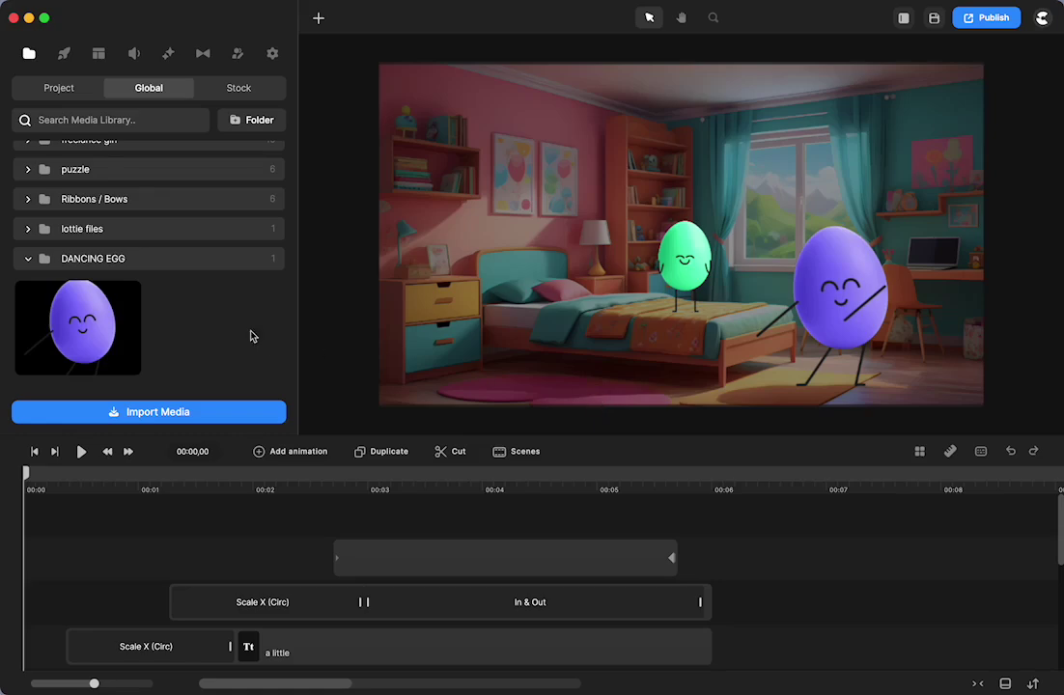
# - Scroll down to the importing red angry clip, then briefly play and stop the DANCE title preview
pyautogui.scroll(-15, 250, 335)
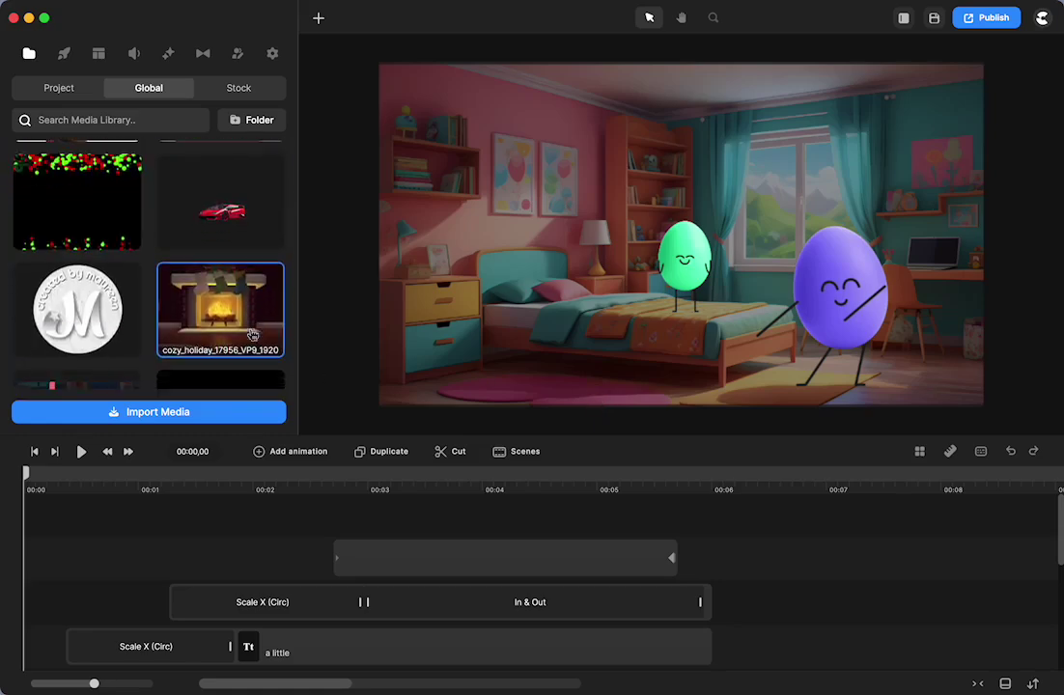
pyautogui.scroll(-15, 251, 333)
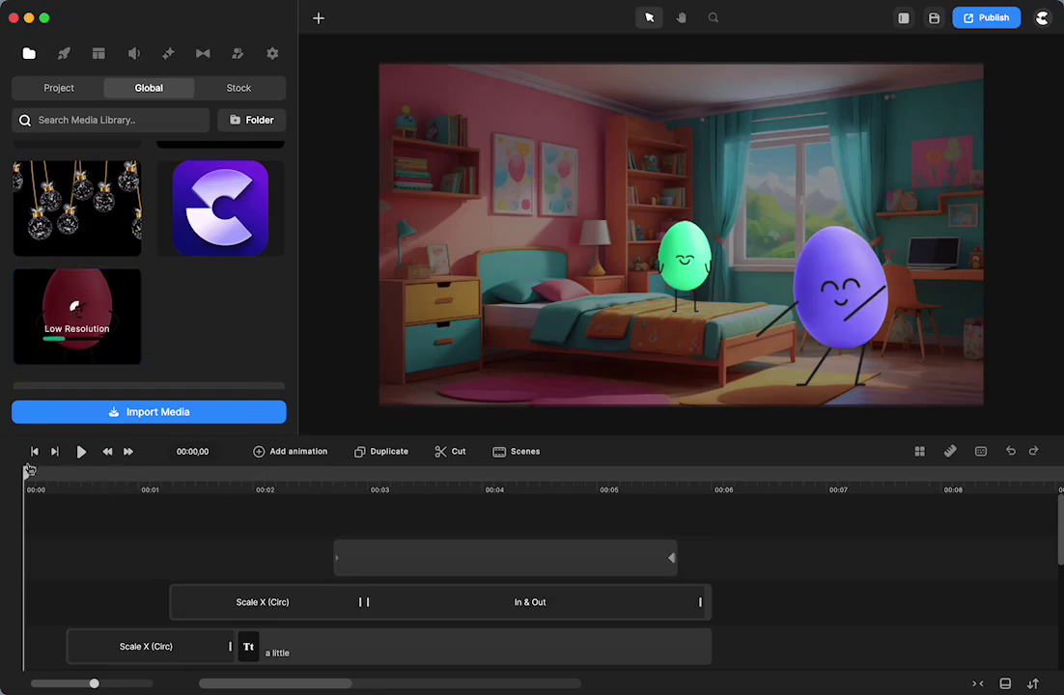
pyautogui.click(79, 452)
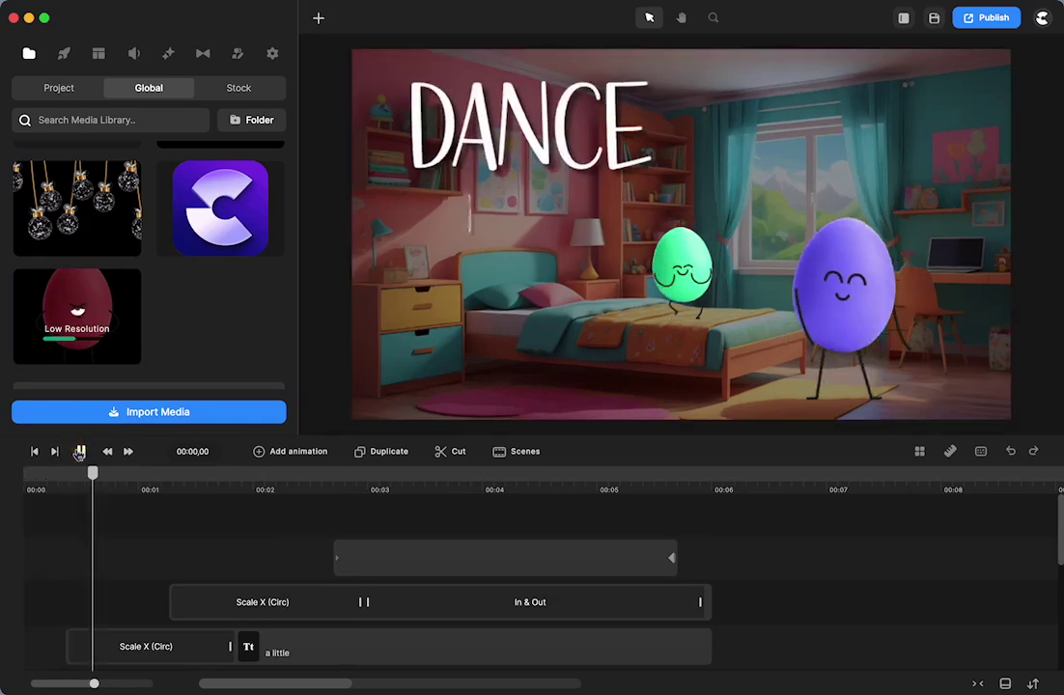
pyautogui.click(33, 452)
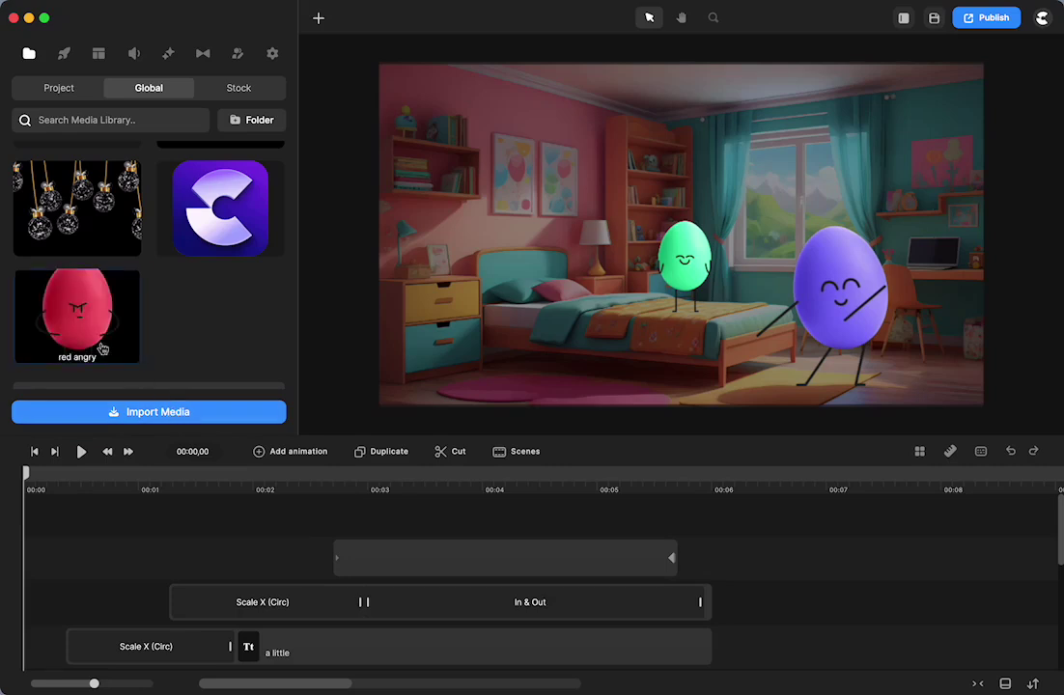
# - Move red angry into DANCING EGG, then add the lottie dog animation to the scene and delete it
pyautogui.moveTo(75, 329); pyautogui.dragTo(218, 328)
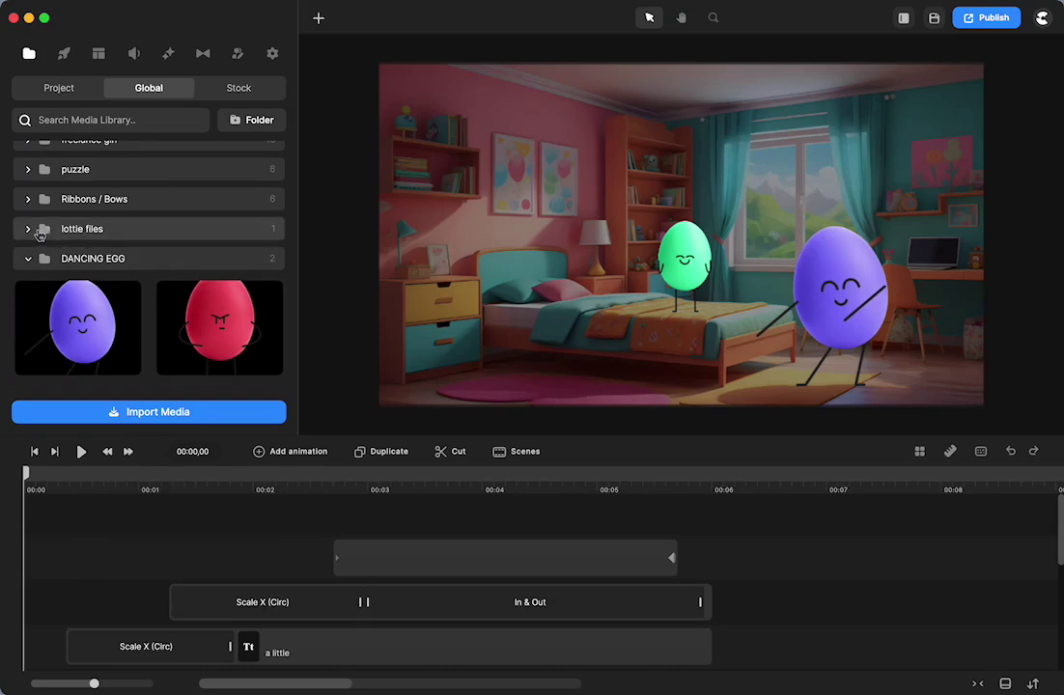
pyautogui.click(28, 229)
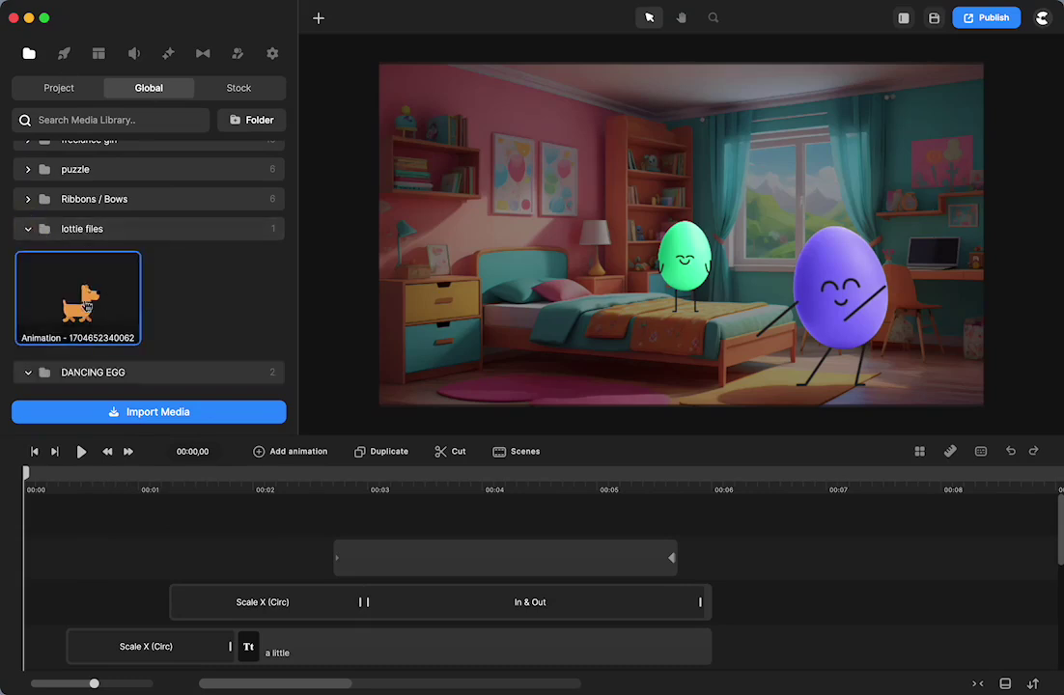
pyautogui.moveTo(81, 302); pyautogui.dragTo(506, 301)
pyautogui.click(699, 314)
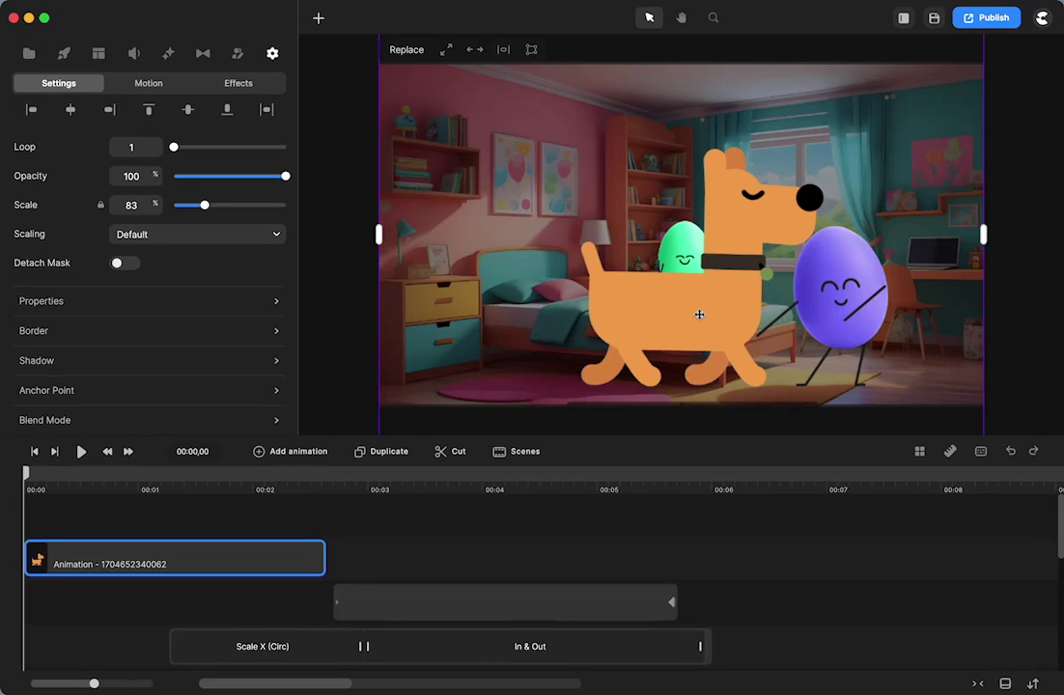
pyautogui.press('Delete')
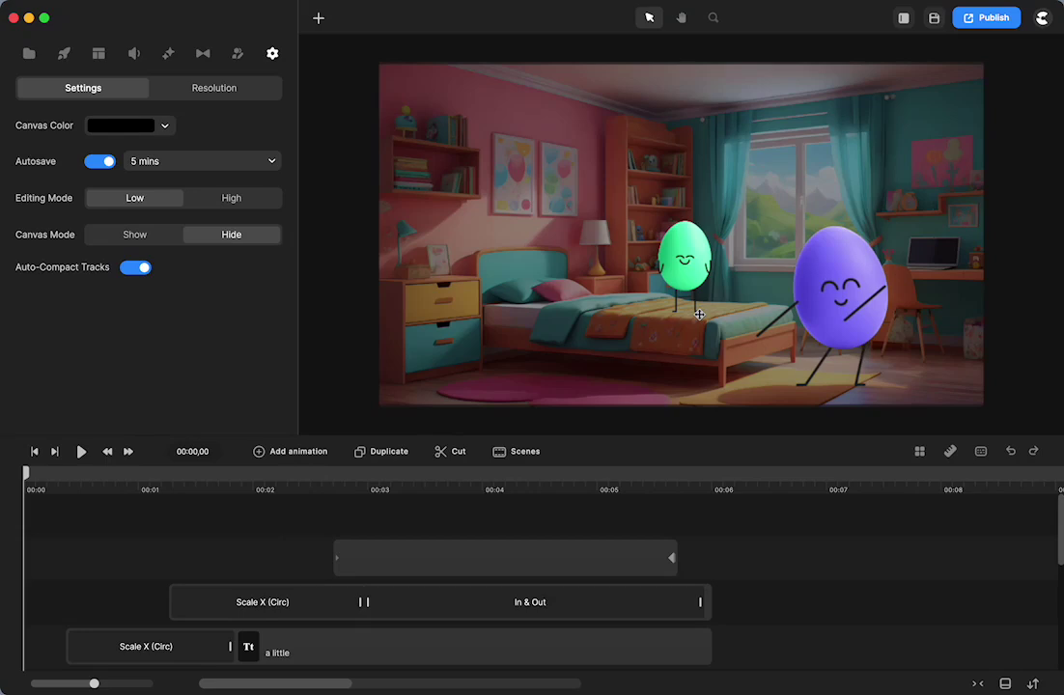
# - Briefly preview the title, open the My Scenes library, and rewind the scene to the start
pyautogui.click(82, 451)
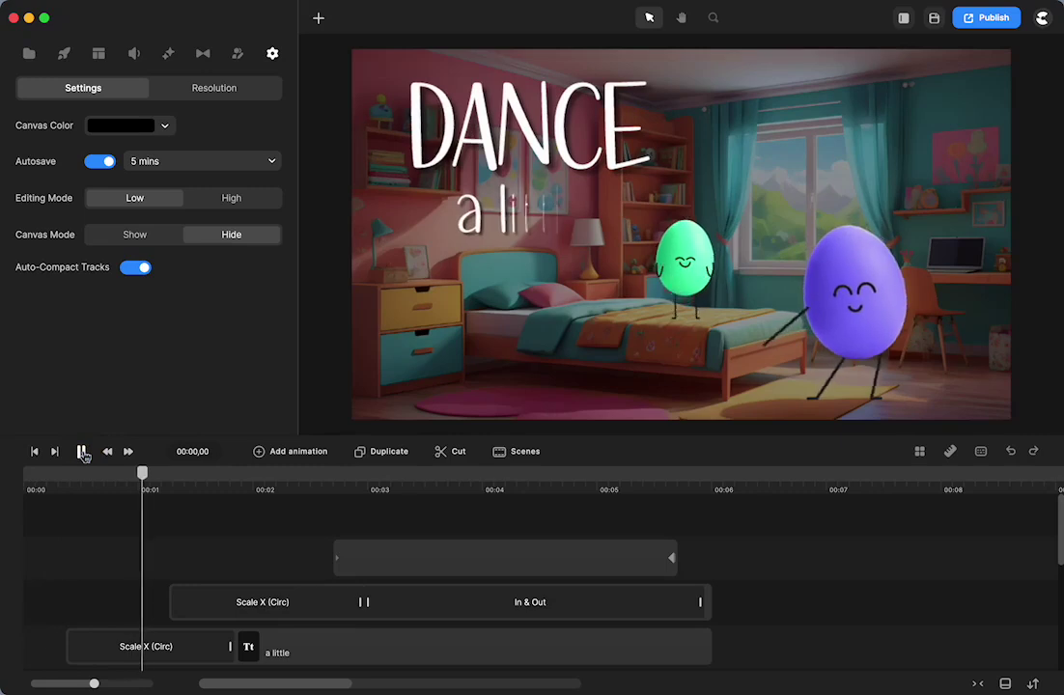
pyautogui.click(82, 451)
pyautogui.click(29, 53)
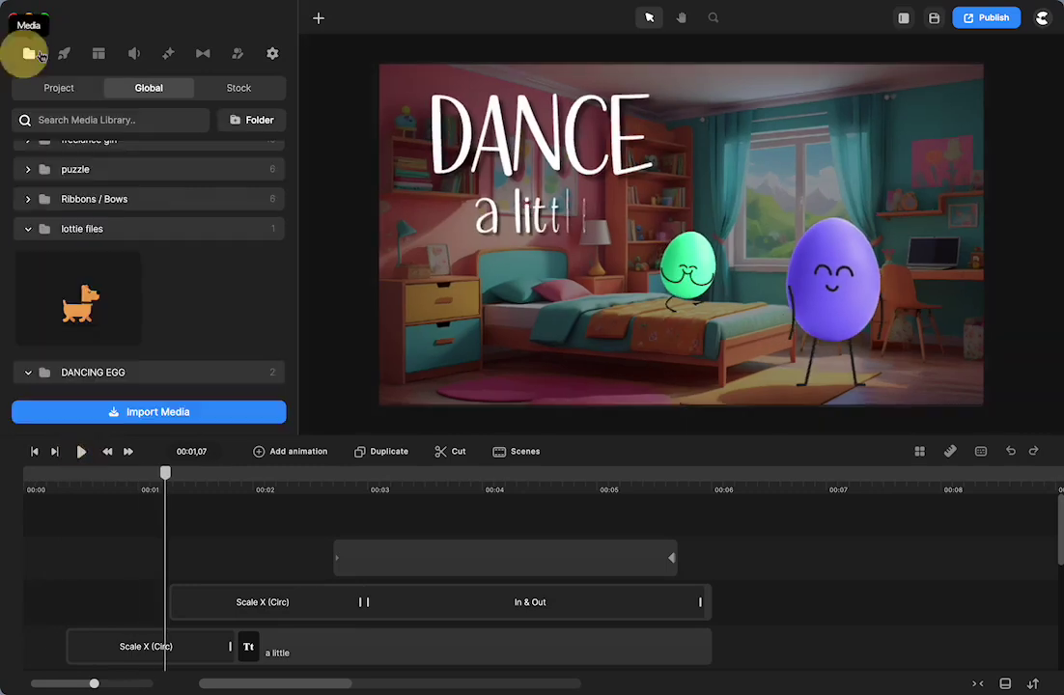
pyautogui.click(98, 55)
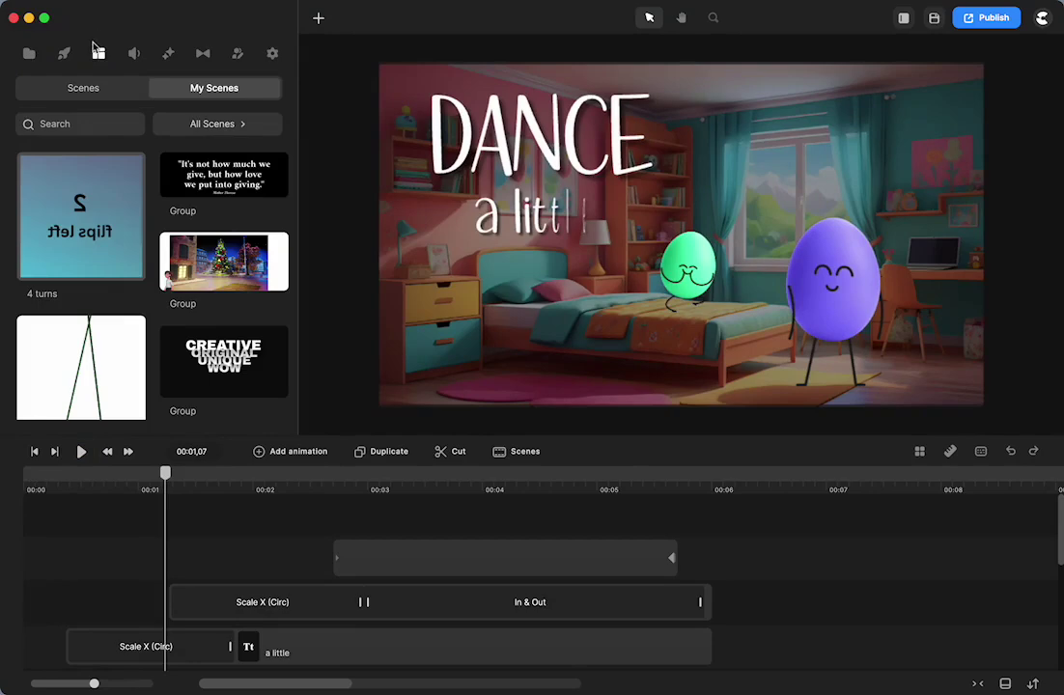
pyautogui.click(83, 88)
pyautogui.scroll(-10, 82, 179)
pyautogui.scroll(-12, 94, 189)
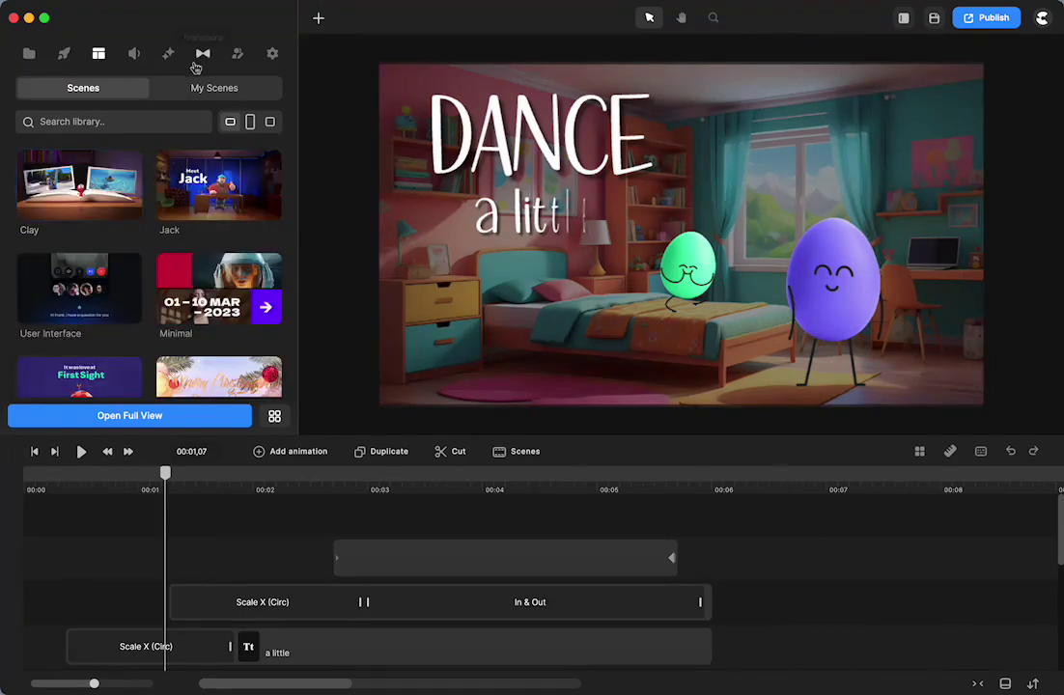
pyautogui.click(188, 87)
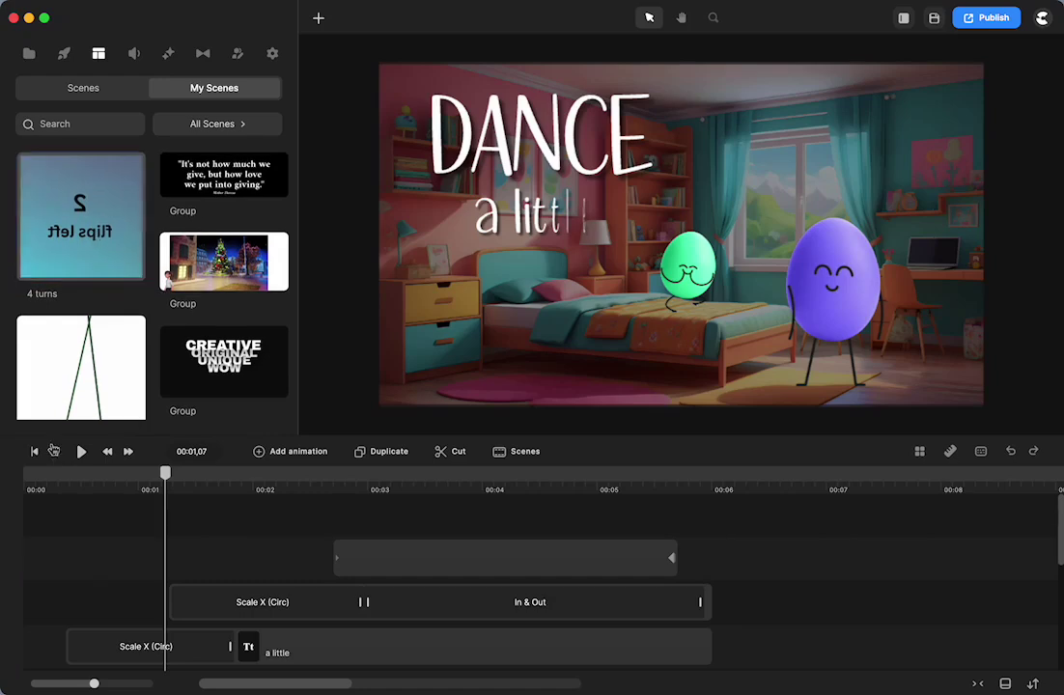
pyautogui.press('Home')
# - Reveal the individual timeline clips and shift the second purple dance clip slightly later
pyautogui.click(164, 509)
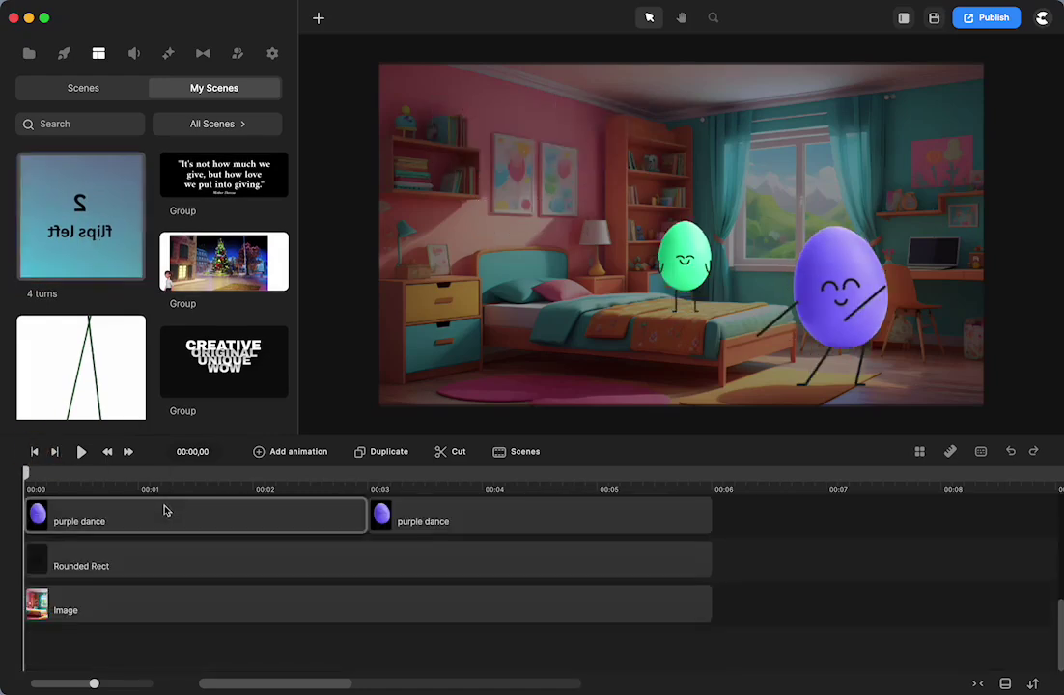
pyautogui.click(188, 620)
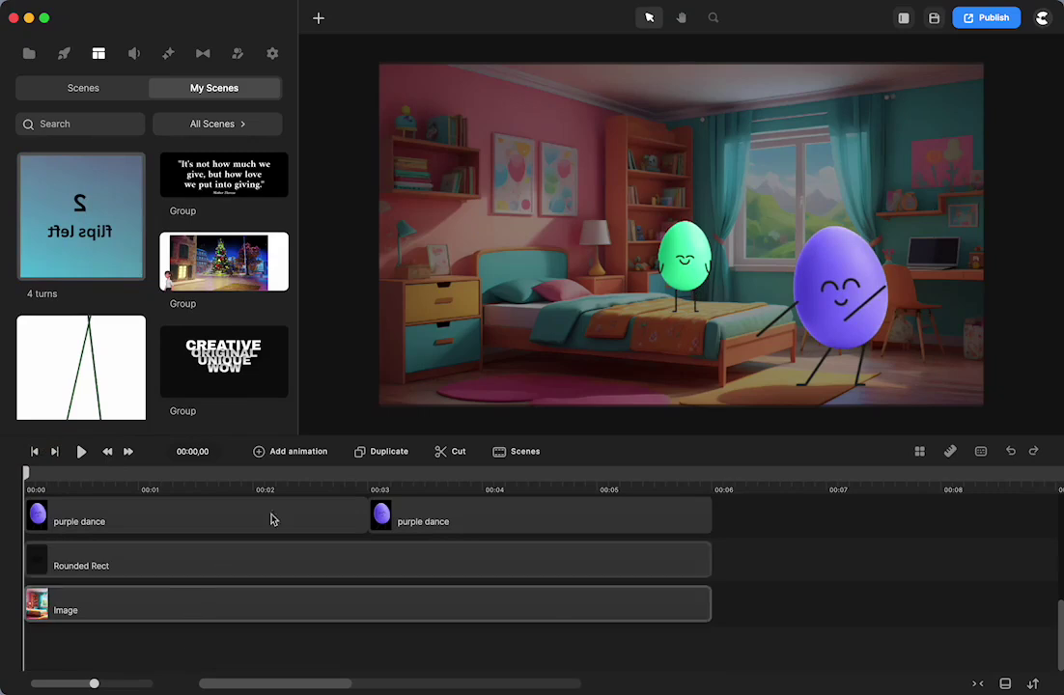
pyautogui.click(463, 530)
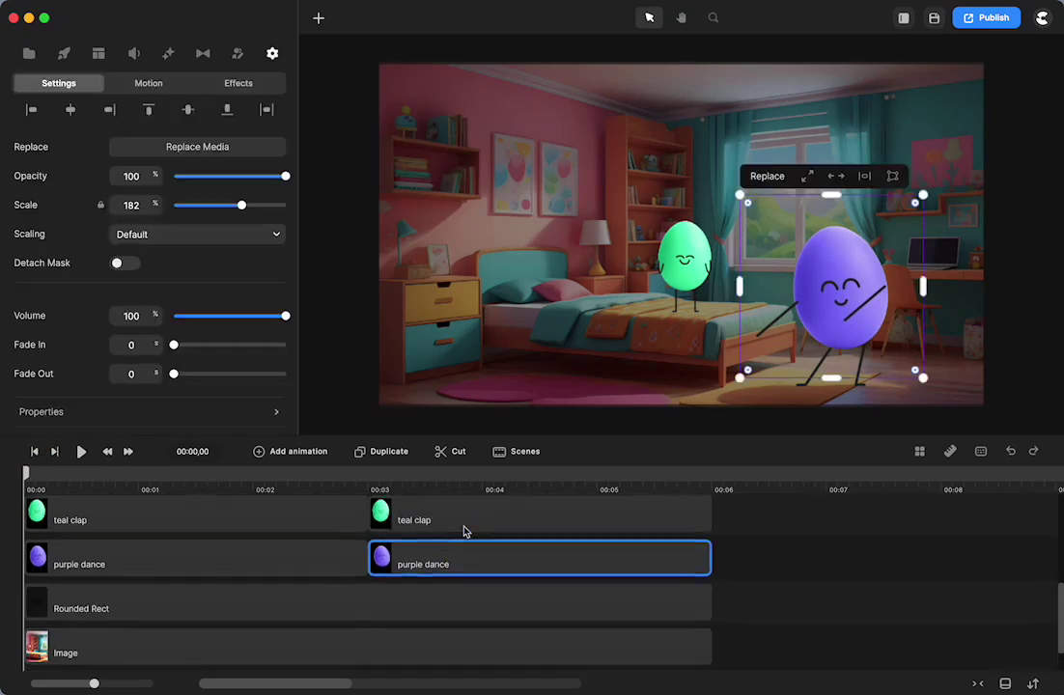
pyautogui.rightClick(463, 563)
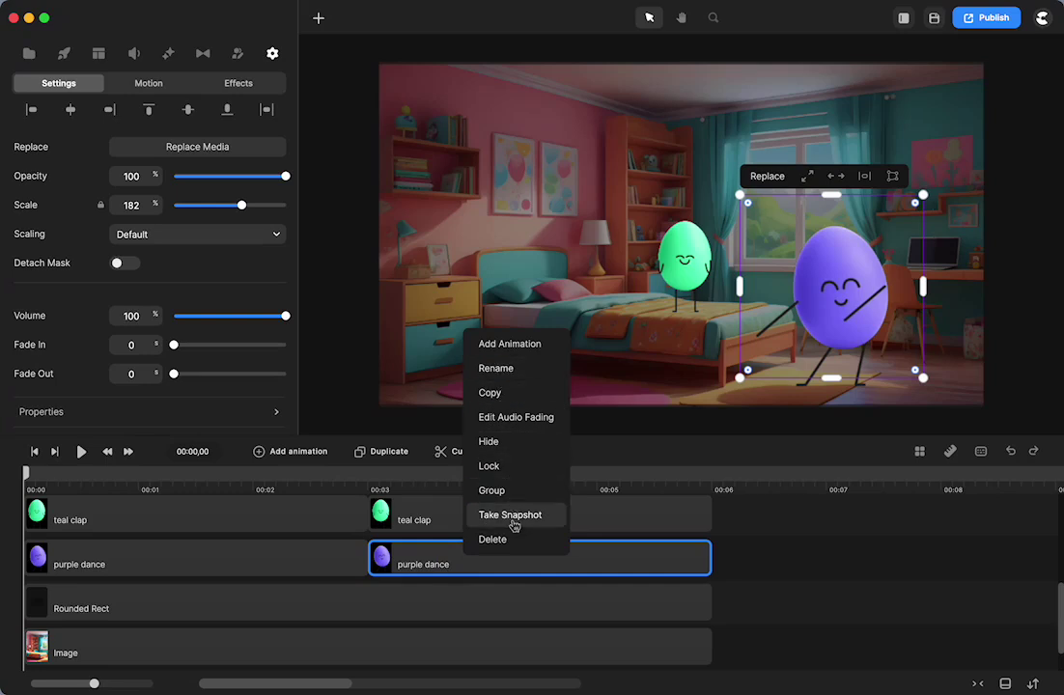
pyautogui.click(732, 583)
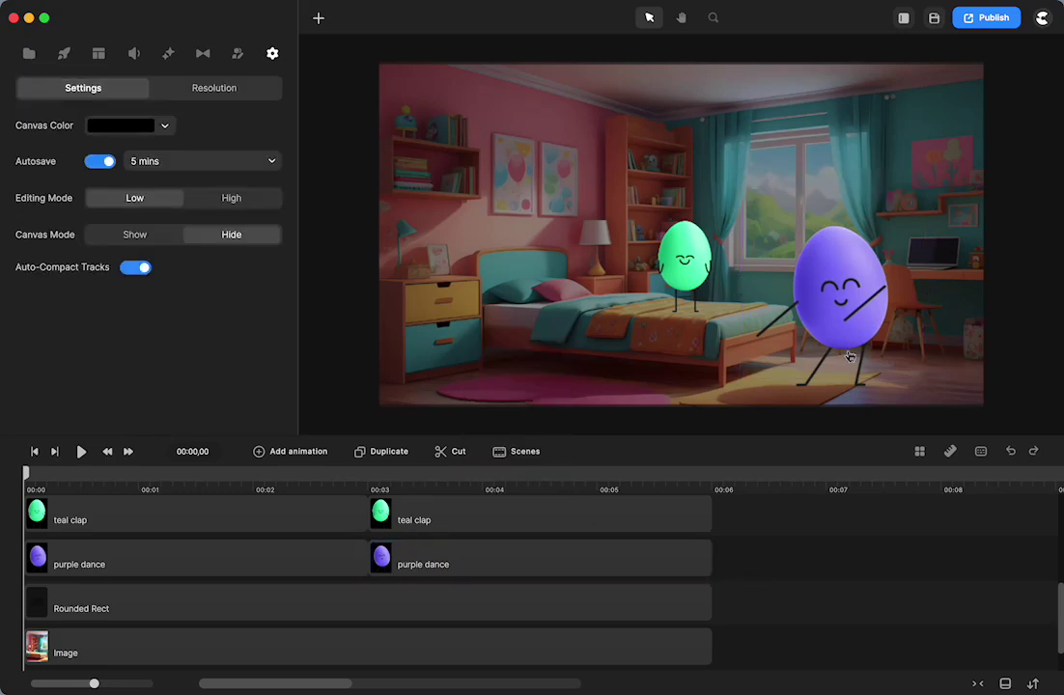
pyautogui.moveTo(663, 568); pyautogui.dragTo(733, 568)
pyautogui.click(750, 483)
pyautogui.click(845, 569)
# - Group the second purple dance clip and save the group to My Scenes
pyautogui.rightClick(763, 568)
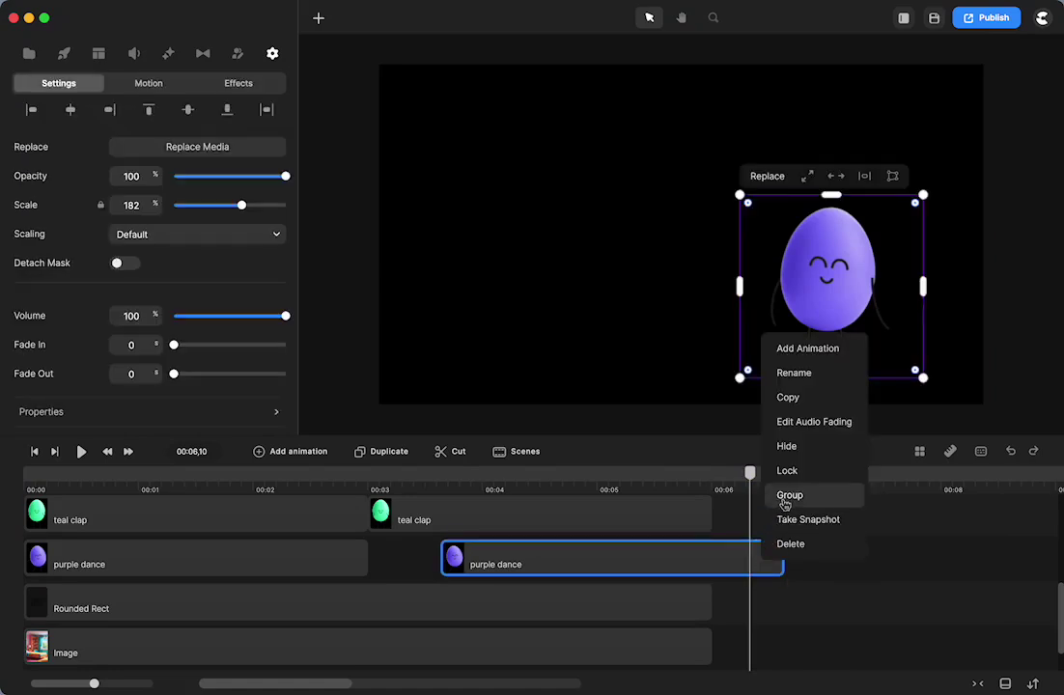
pyautogui.click(785, 504)
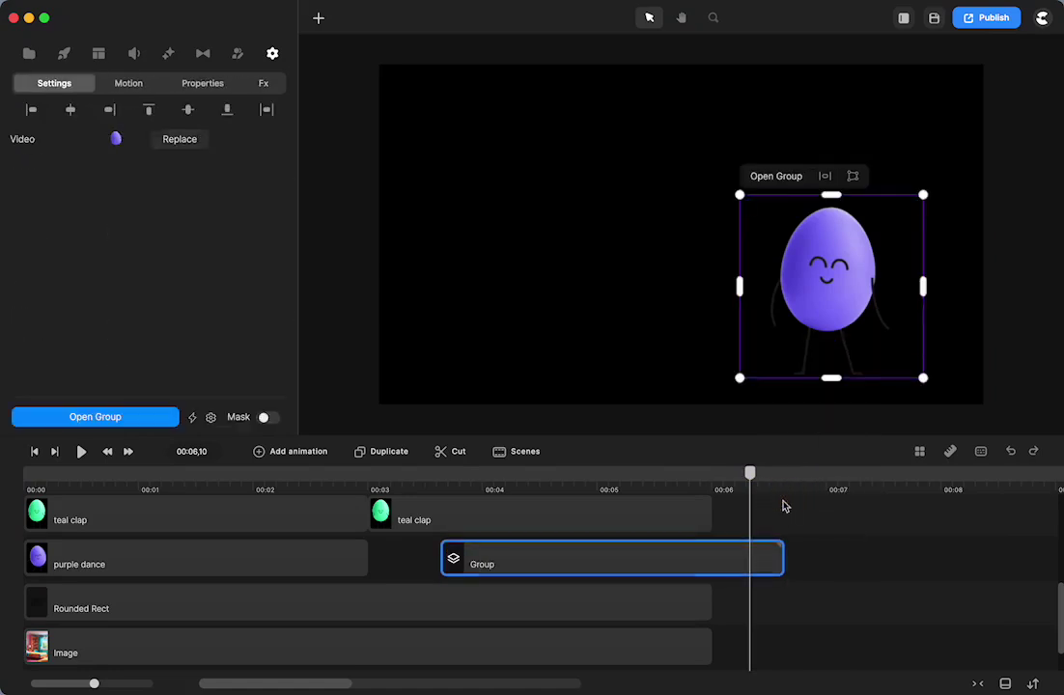
pyautogui.rightClick(752, 564)
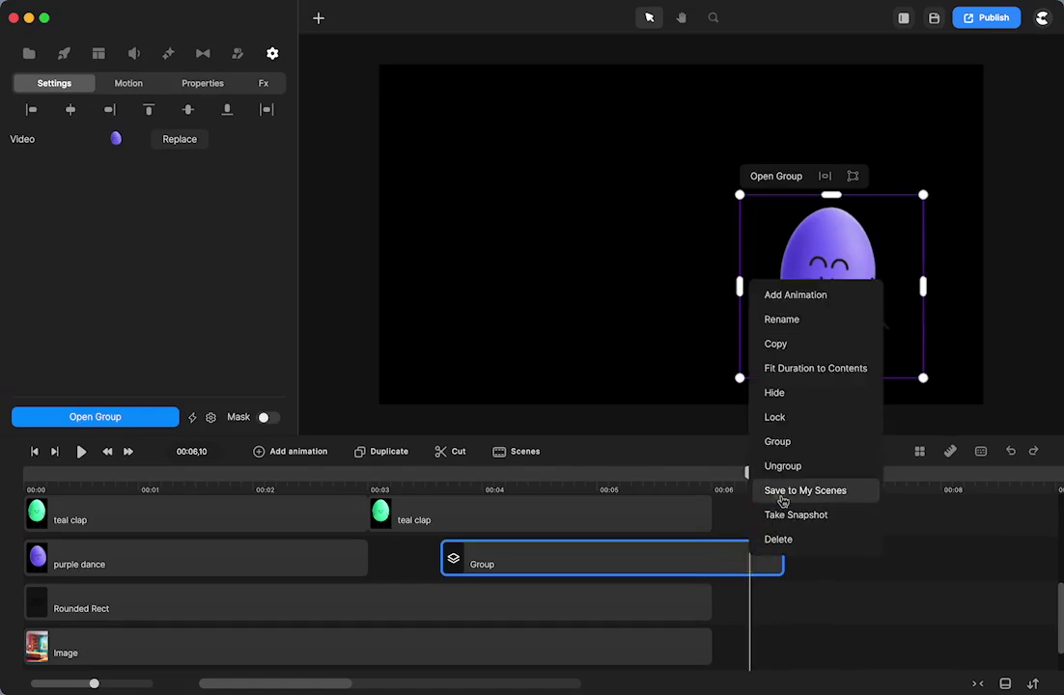
pyautogui.click(782, 494)
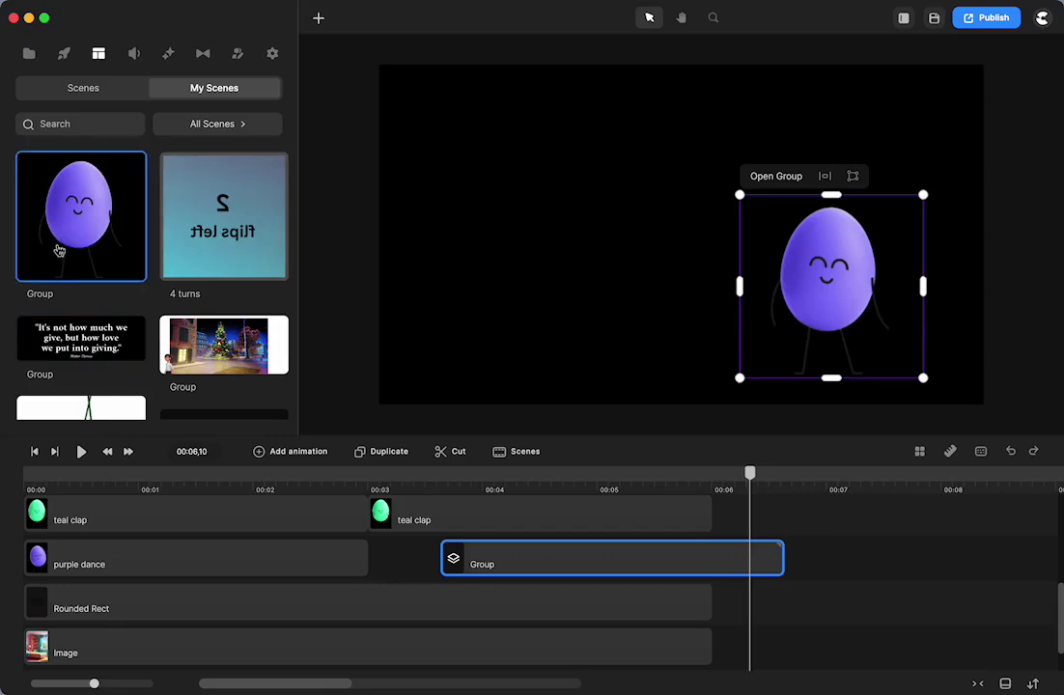
# - Test-drop the saved egg group onto the canvas, then undo the placement
pyautogui.moveTo(58, 251); pyautogui.dragTo(447, 279)
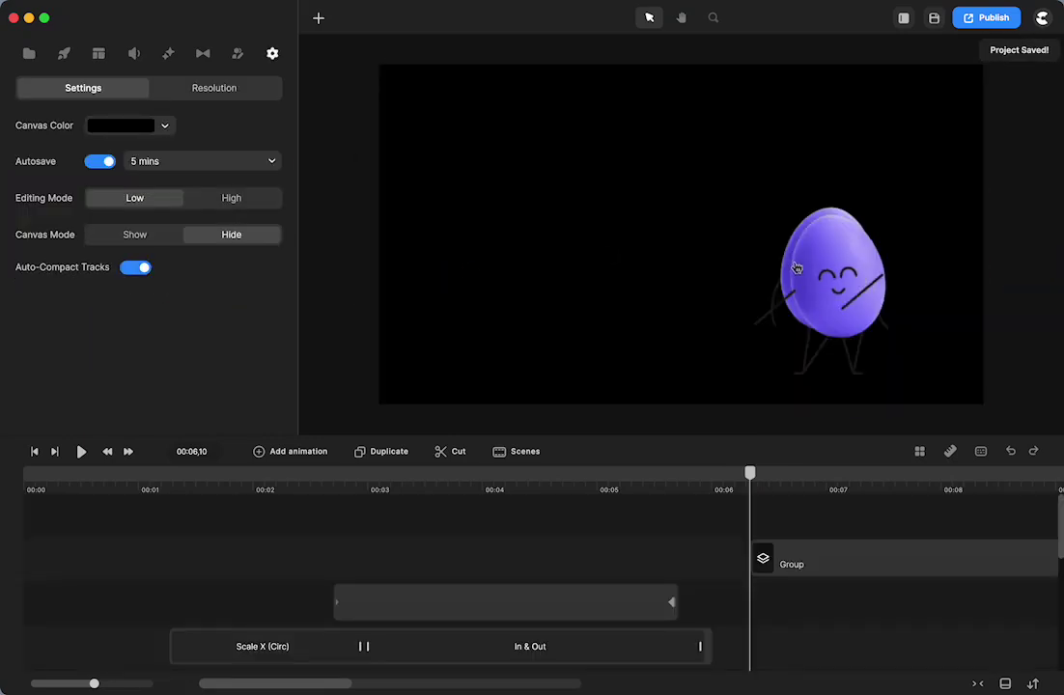
pyautogui.click(826, 302)
pyautogui.press('Escape')
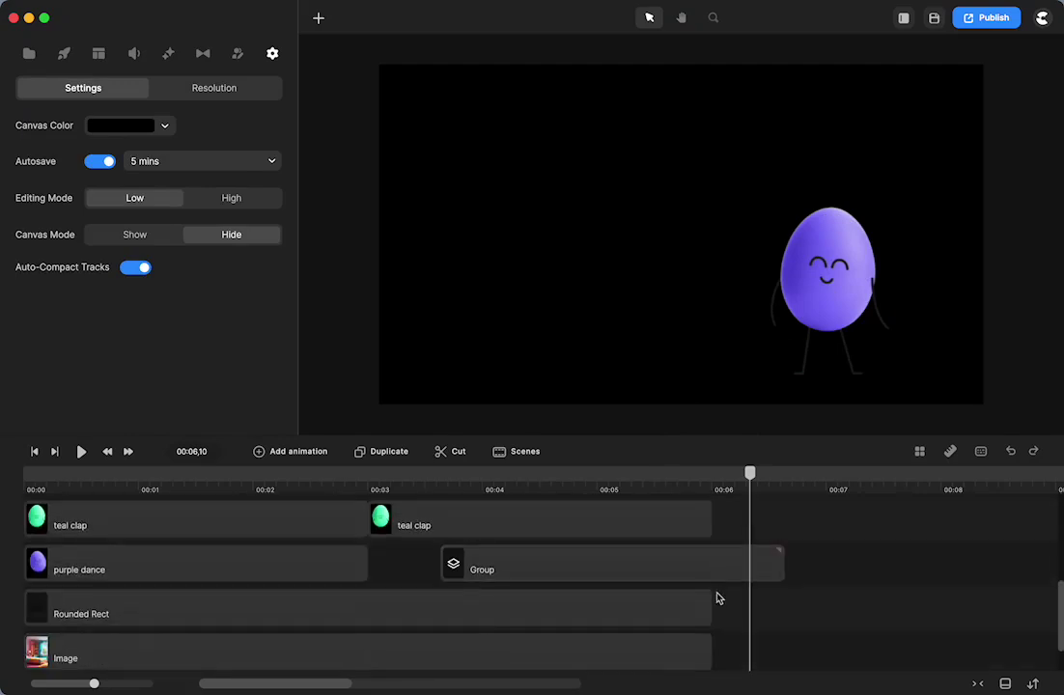
pyautogui.rightClick(715, 564)
# - Ungroup the purple egg and replay the scene from the start to check it
pyautogui.click(740, 477)
pyautogui.click(629, 571)
pyautogui.scroll(3, 749, 593)
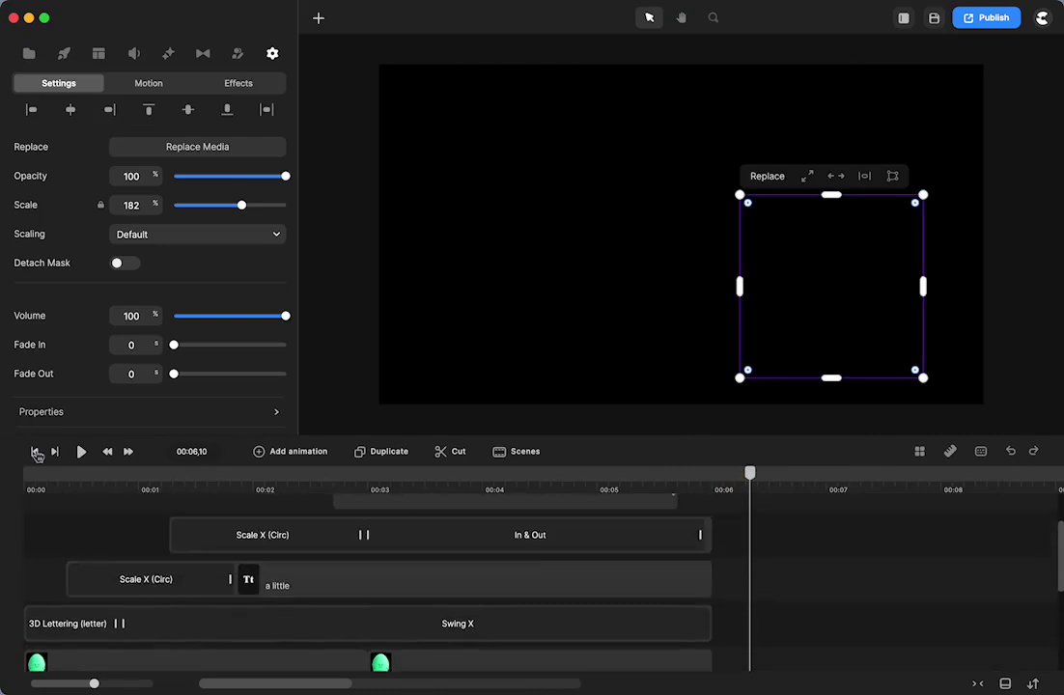
pyautogui.click(35, 450)
pyautogui.click(82, 452)
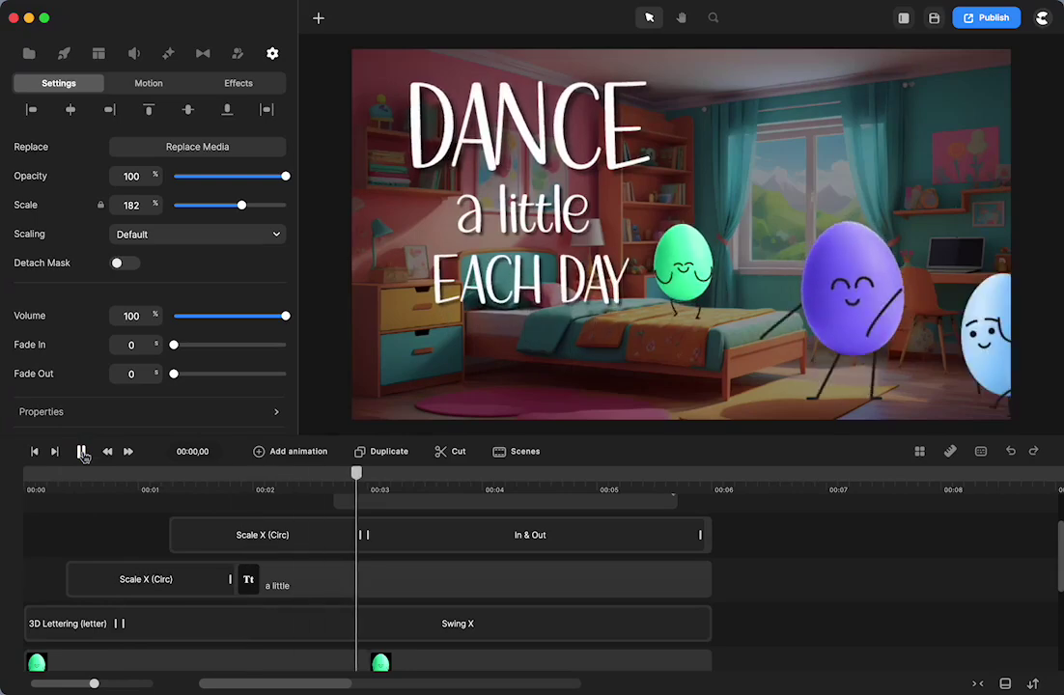
pyautogui.click(82, 452)
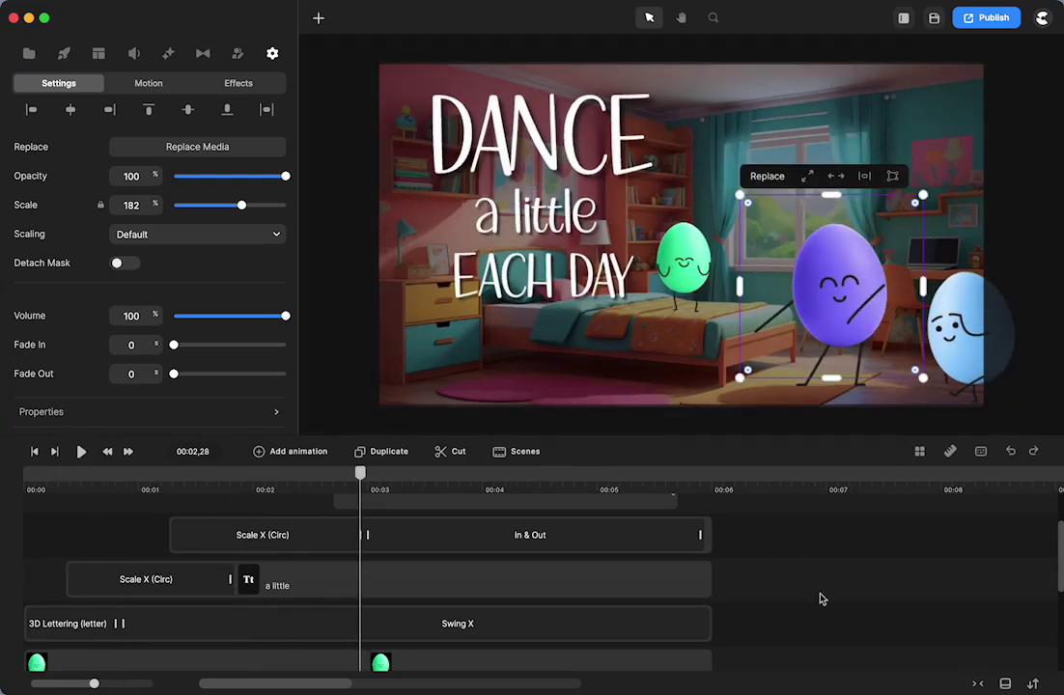
pyautogui.moveTo(765, 640); pyautogui.dragTo(665, 537)
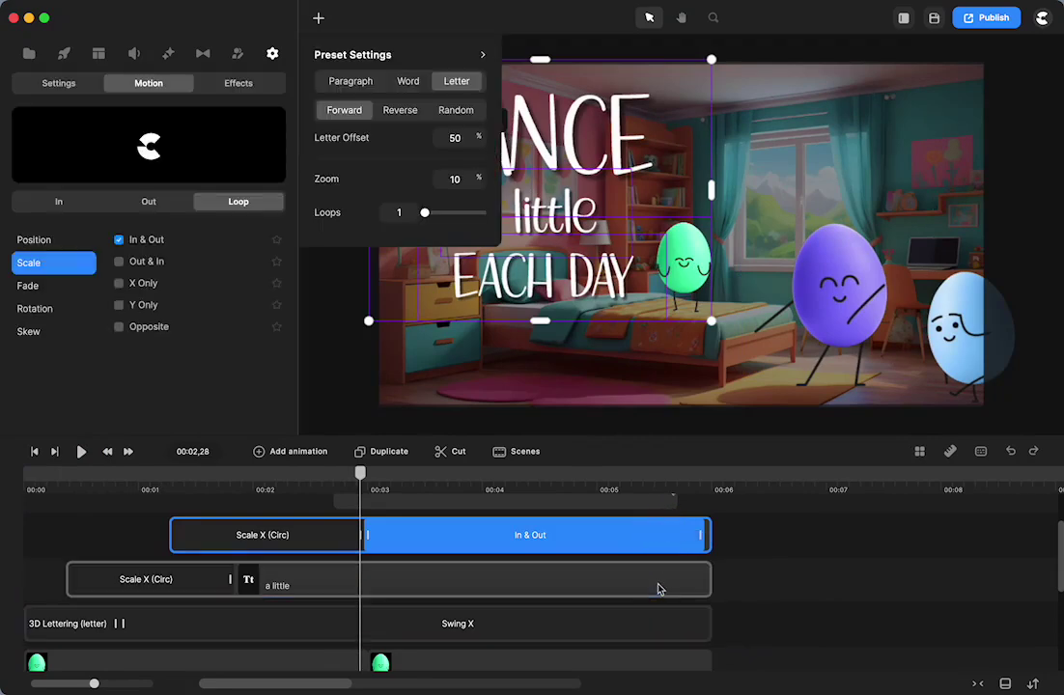
# - Group the three title text layers together, undoing an accidental single-clip grouping
pyautogui.click(442, 613)
pyautogui.moveTo(442, 613); pyautogui.dragTo(222, 545)
pyautogui.click(222, 545)
pyautogui.click(223, 545)
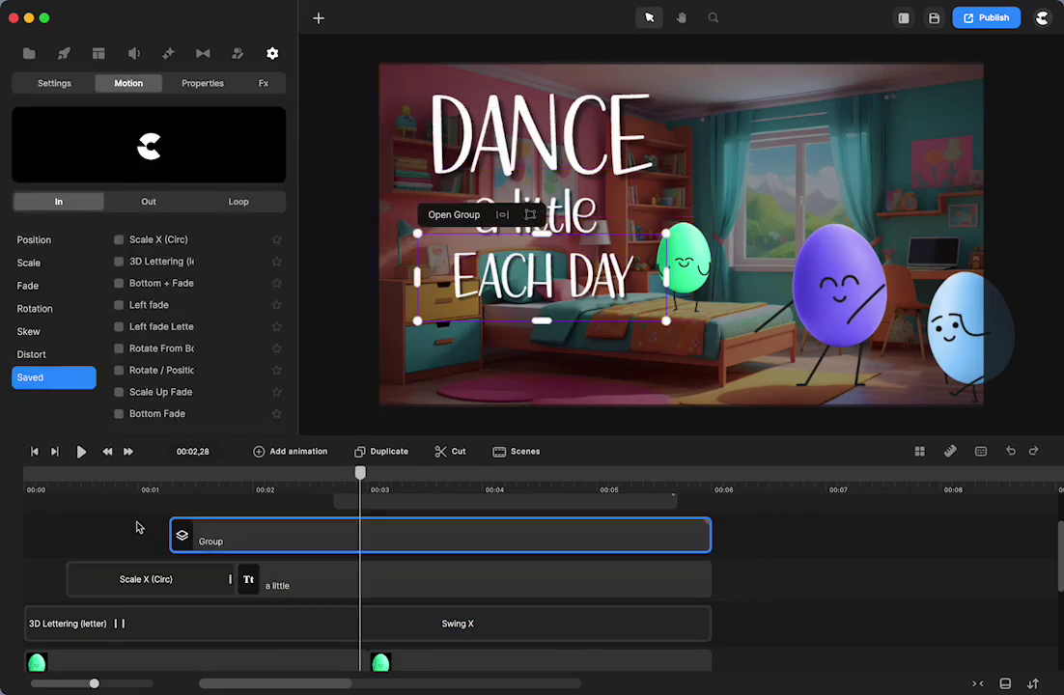
pyautogui.press('super+z')
pyautogui.press('super+z')
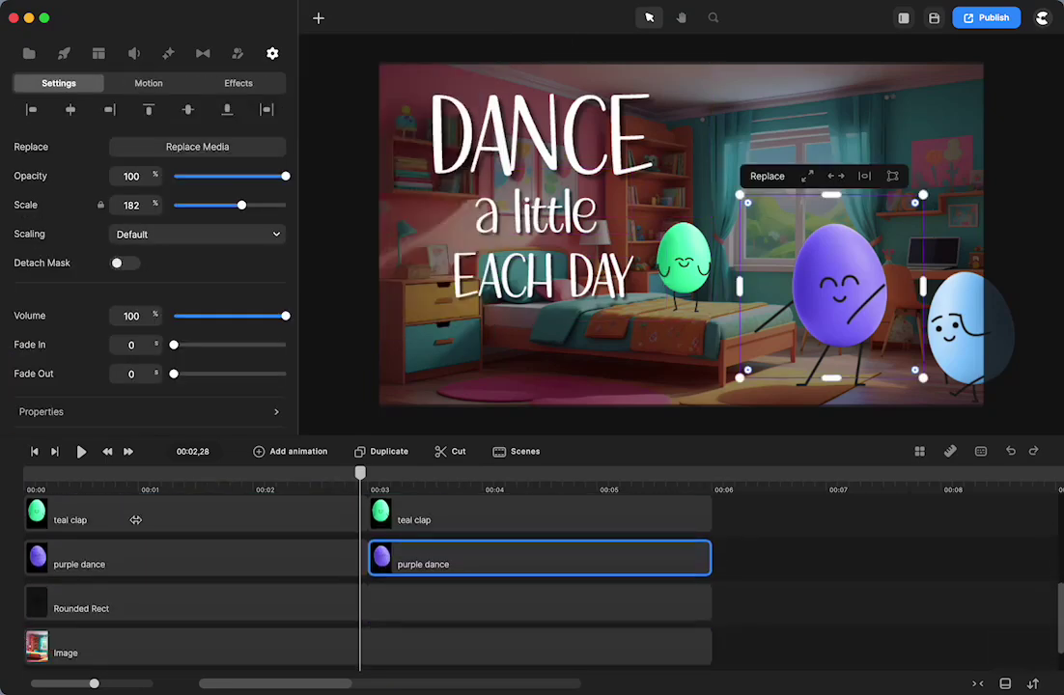
pyautogui.scroll(5, 293, 583)
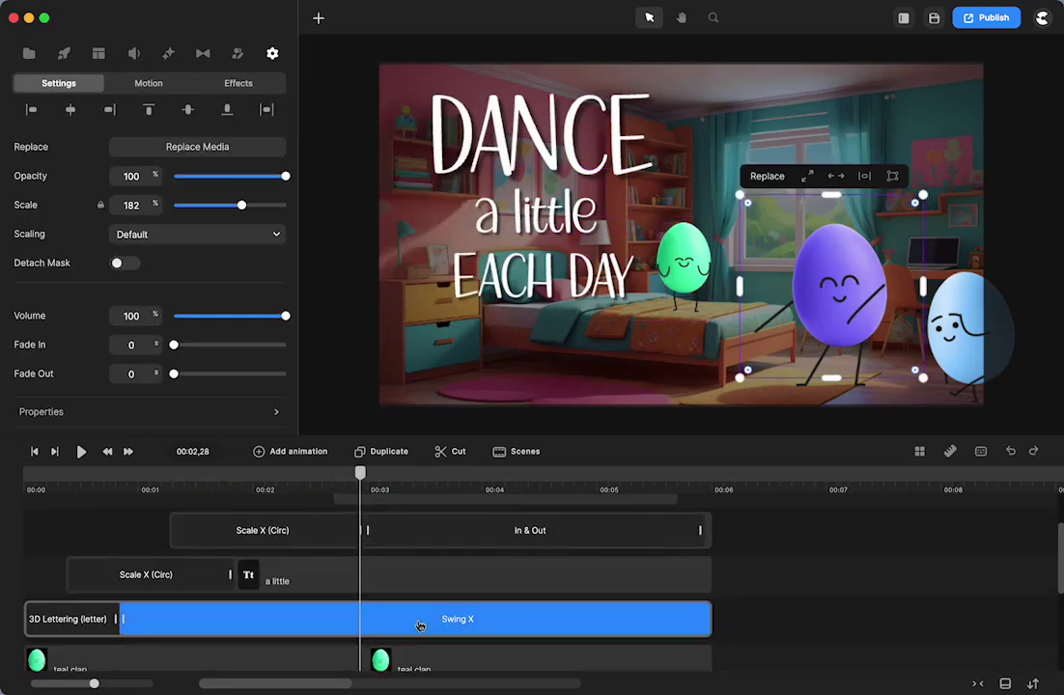
pyautogui.moveTo(740, 623); pyautogui.dragTo(705, 517)
pyautogui.press('super+g')
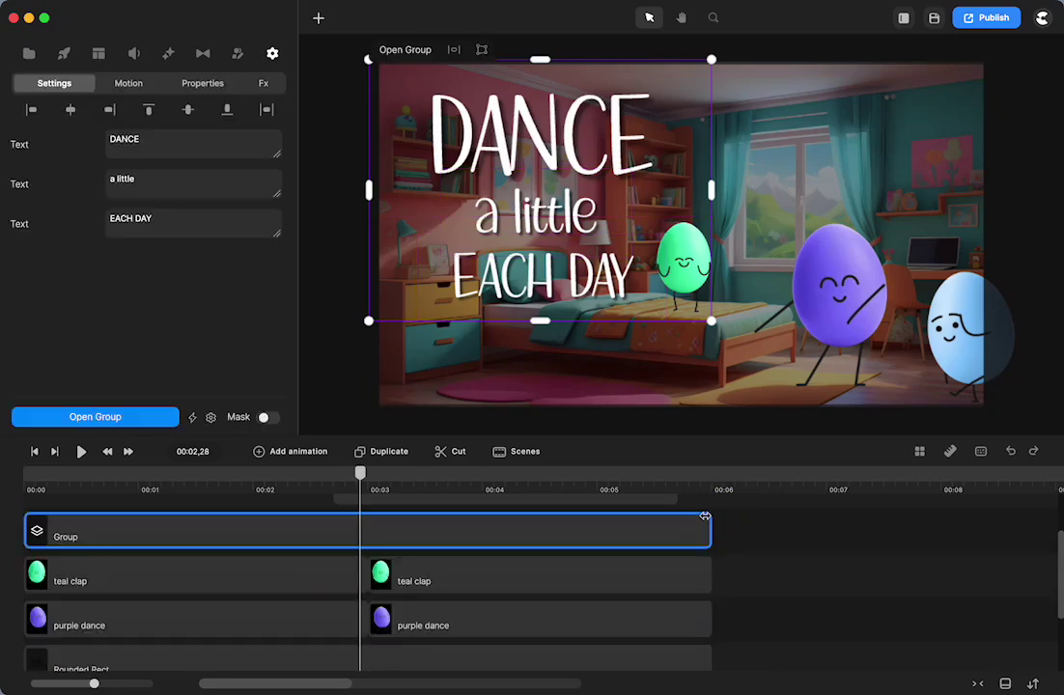
# - Rename the text group to 'DANCE TEXT' and save it to My Scenes
pyautogui.rightClick(621, 541)
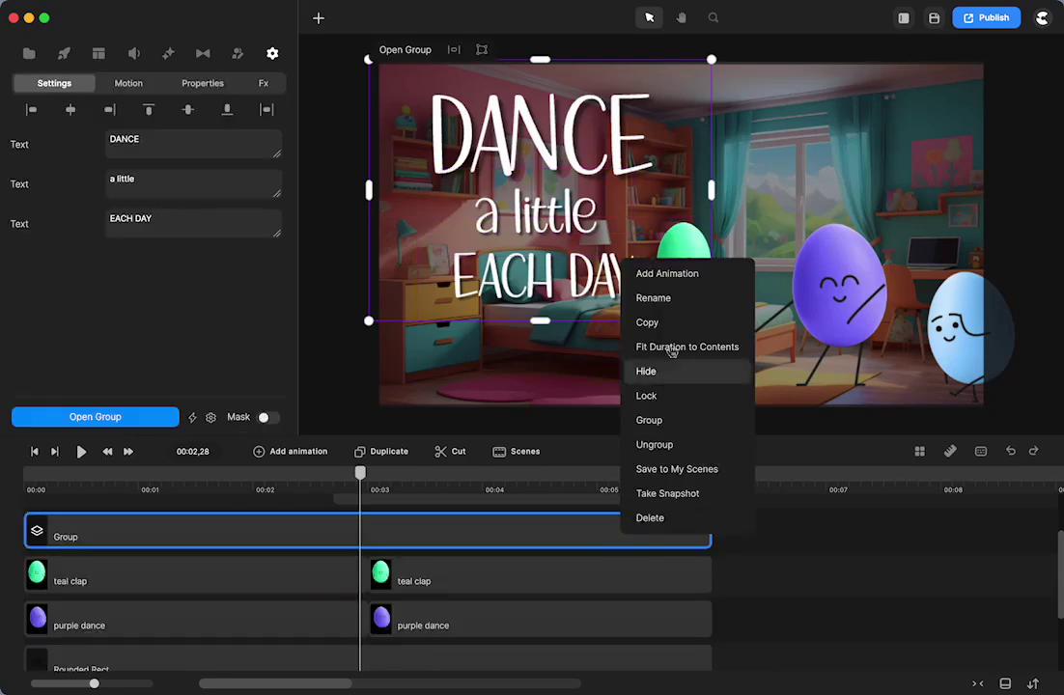
pyautogui.click(654, 298)
pyautogui.write('DANCE TE')
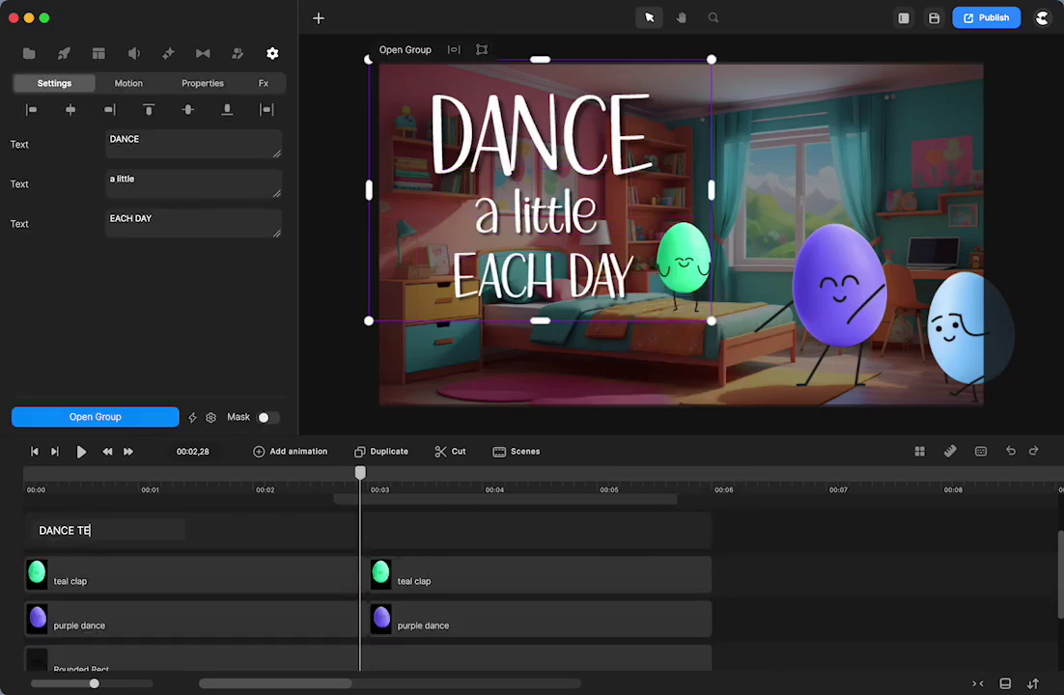
pyautogui.write('XT')
pyautogui.click(883, 545)
pyautogui.rightClick(609, 539)
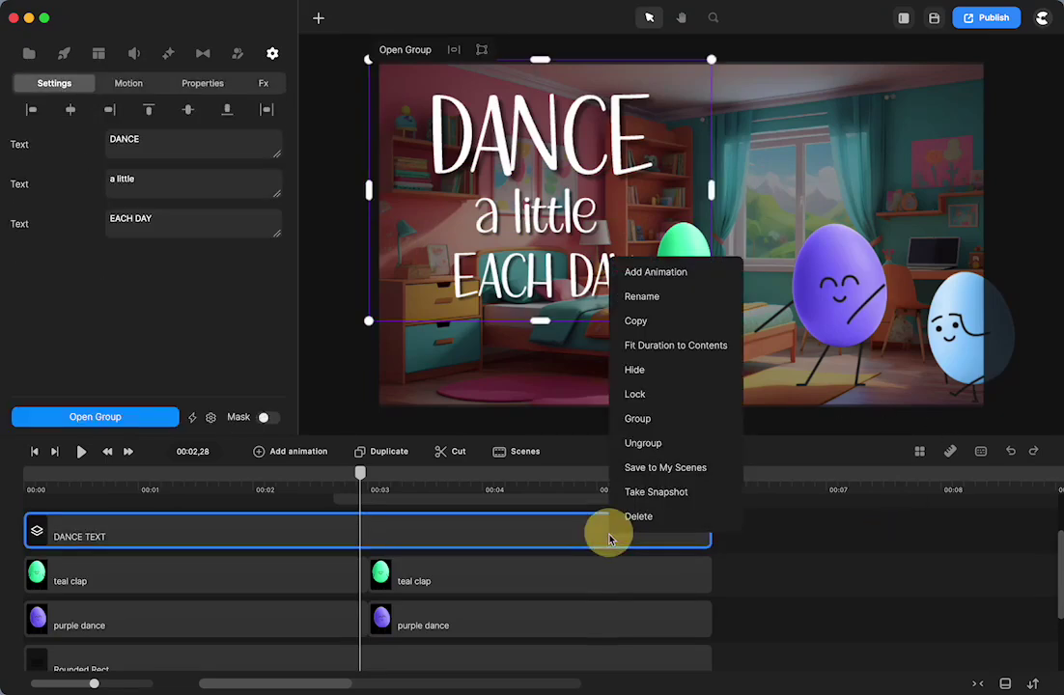
pyautogui.click(650, 471)
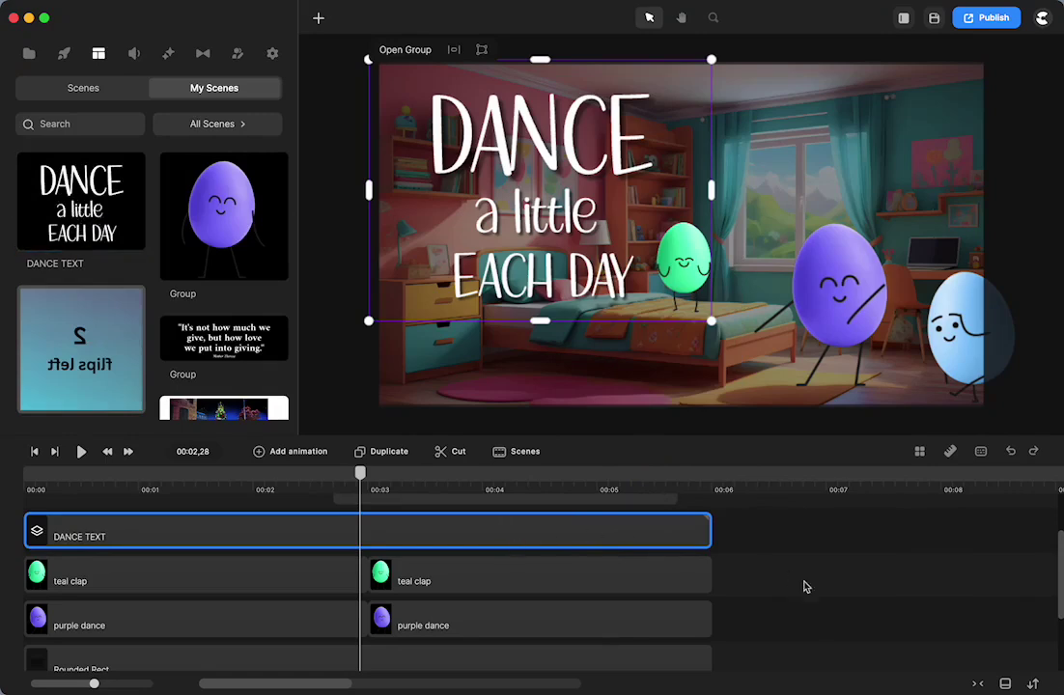
# - Group every clip of the bedroom scene into one group and save it to My Scenes
pyautogui.scroll(-1, 740, 579)
pyautogui.click(738, 555)
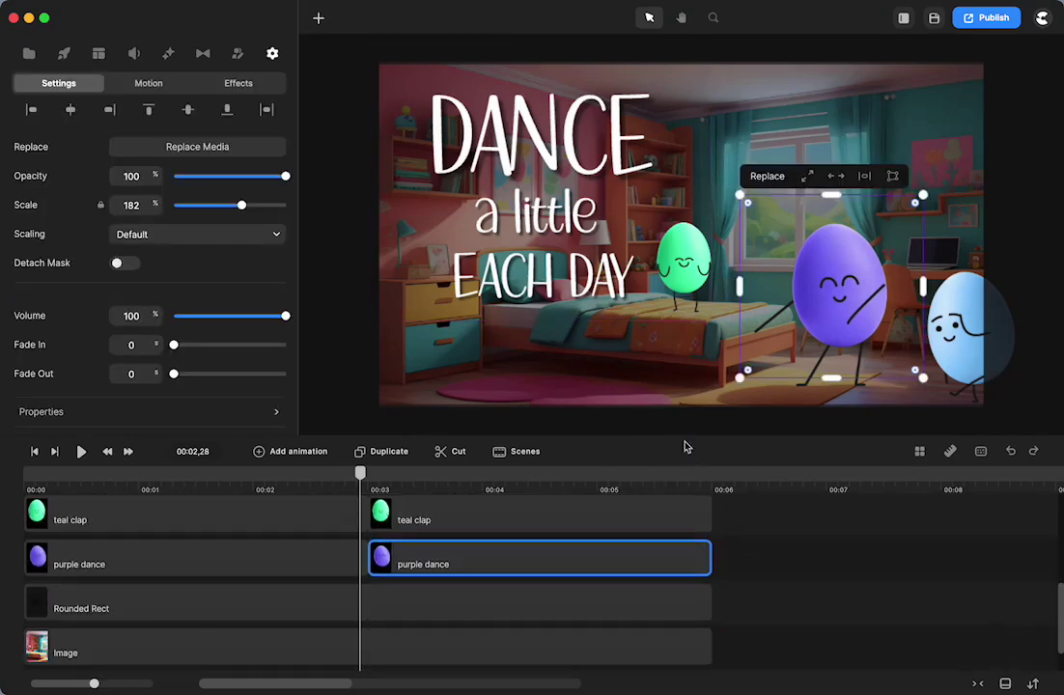
pyautogui.moveTo(684, 439); pyautogui.dragTo(678, 116)
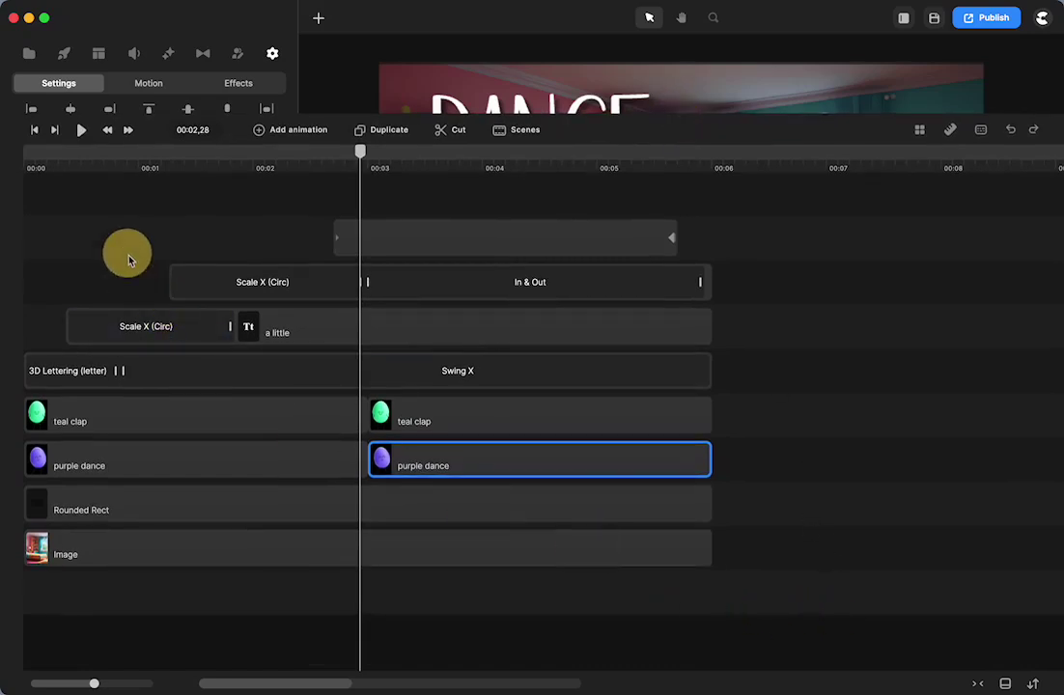
pyautogui.moveTo(88, 218); pyautogui.dragTo(759, 610)
pyautogui.press('super+g')
pyautogui.rightClick(561, 250)
pyautogui.click(609, 180)
# - Add a copy of the saved bedroom scene starting at about 00:06
pyautogui.moveTo(635, 118); pyautogui.dragTo(606, 508)
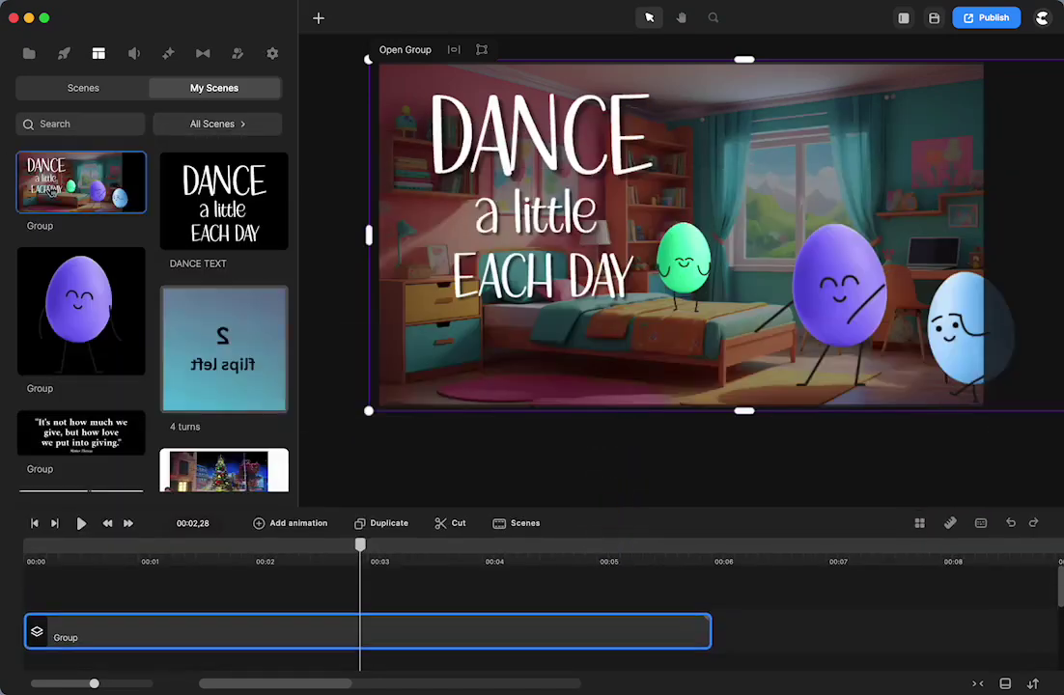
pyautogui.click(740, 551)
pyautogui.moveTo(80, 182); pyautogui.dragTo(741, 254)
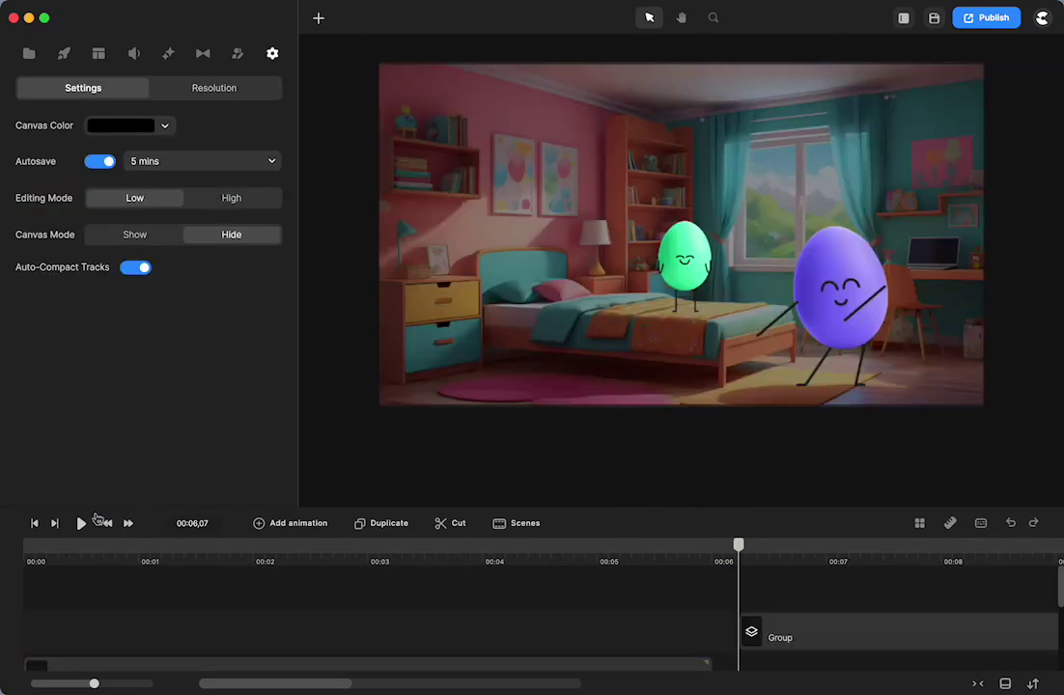
pyautogui.click(81, 522)
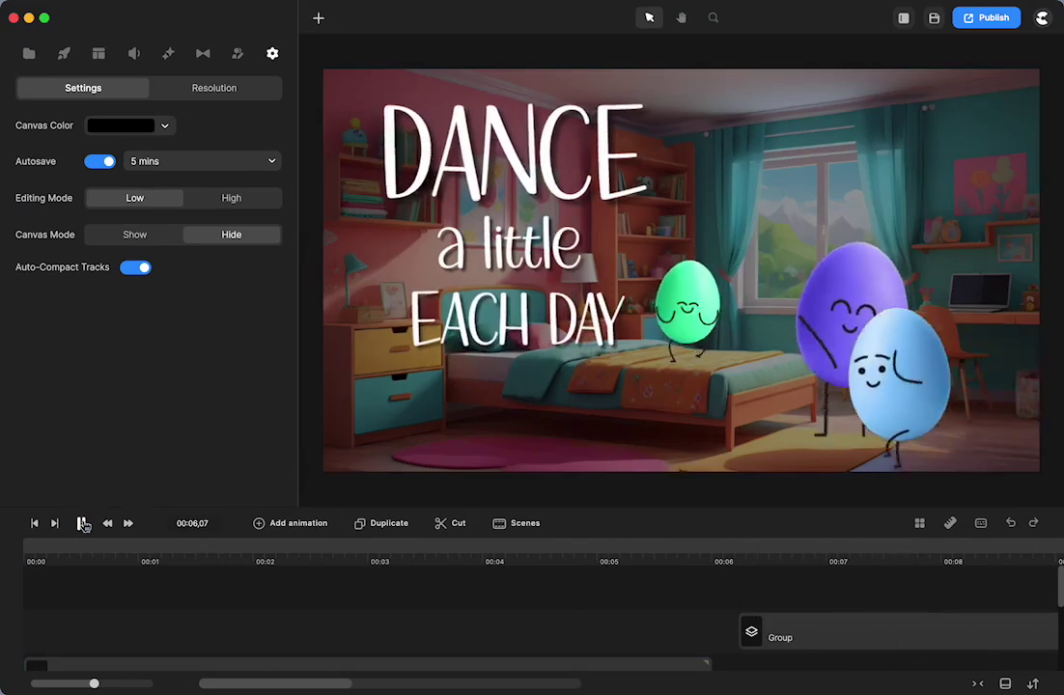
pyautogui.click(83, 523)
pyautogui.click(83, 522)
pyautogui.click(83, 522)
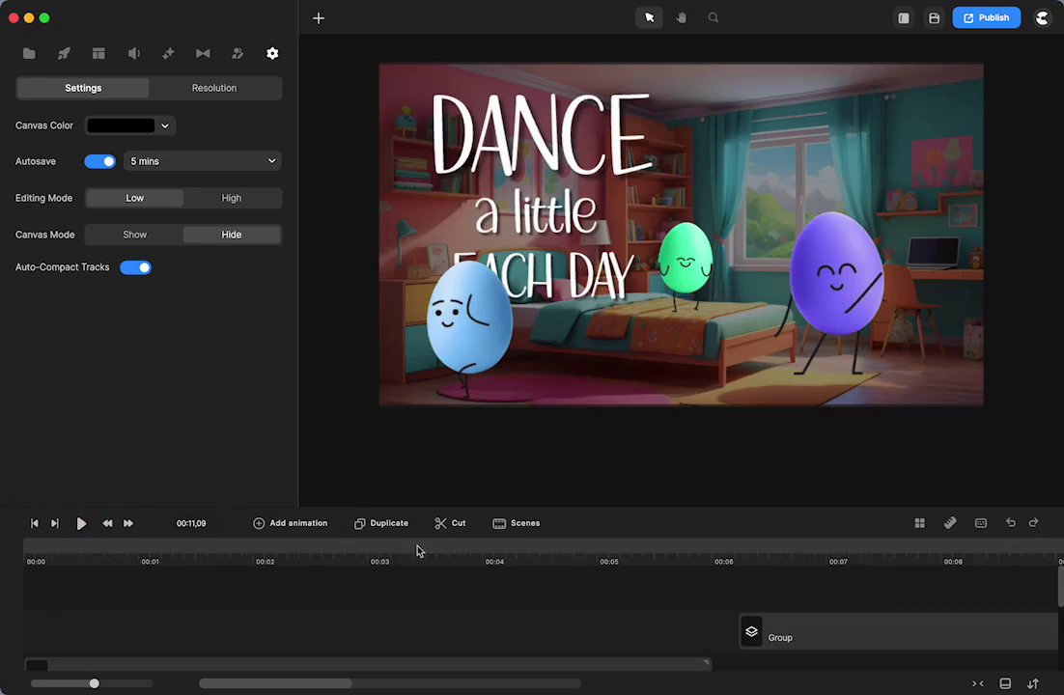